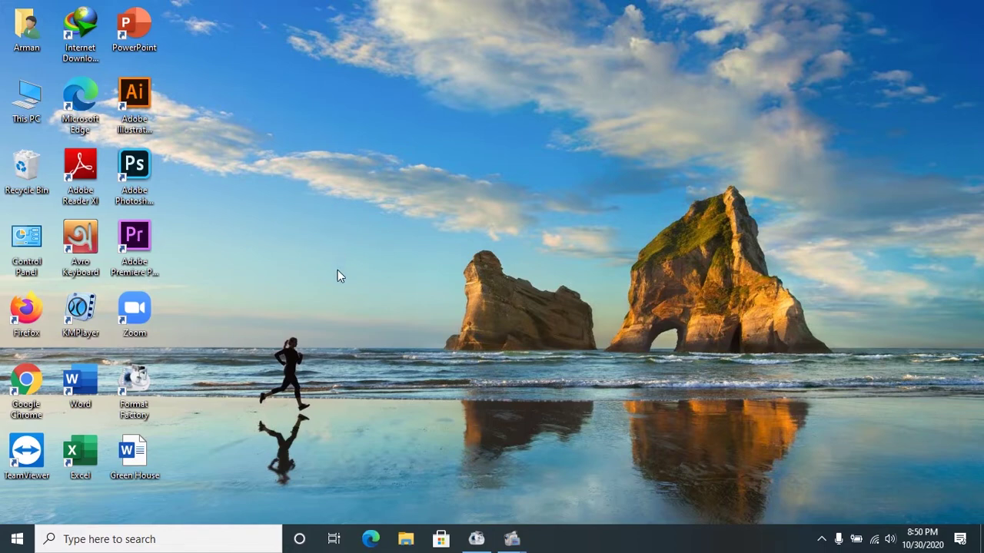
Step: Open the Green House document from the desktop and look through its text
double_click(142, 455)
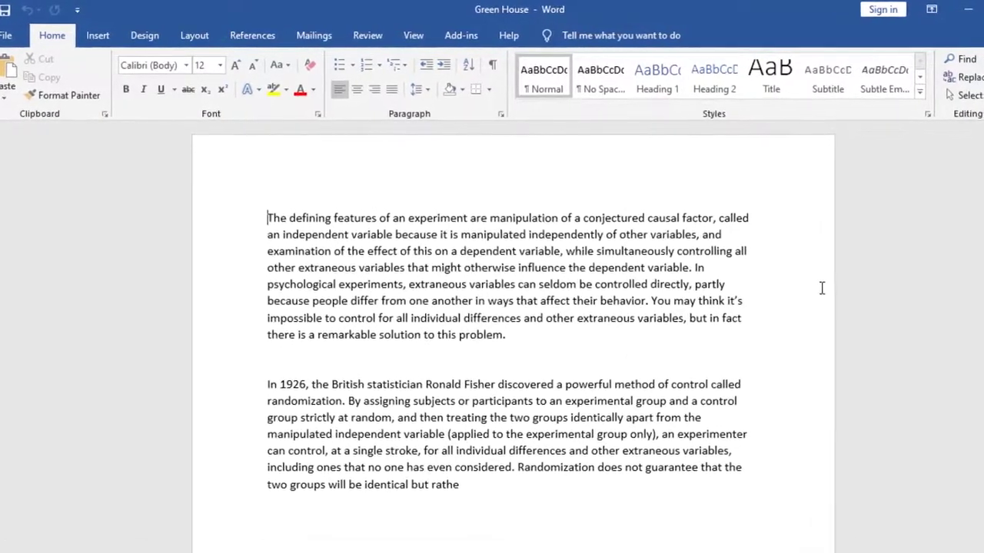
scroll(466, 457, down, 5)
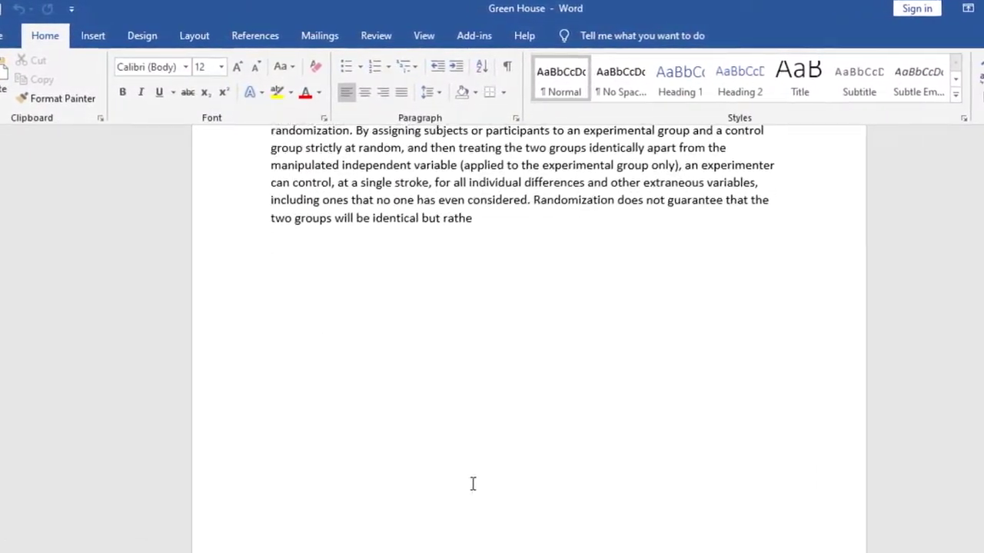
scroll(472, 484, up, 5)
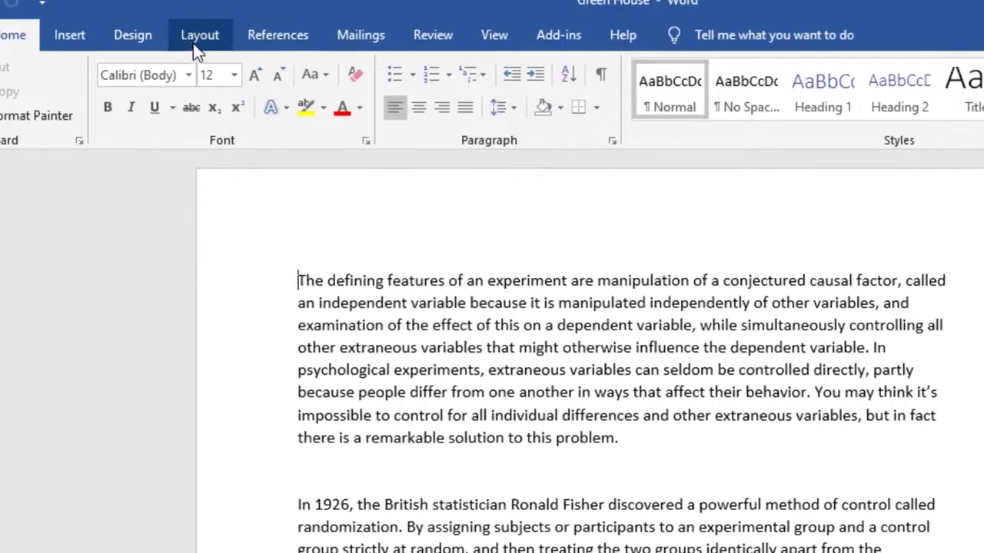
Step: Open the custom margin settings and set the top and bottom margins to 2"
click(188, 40)
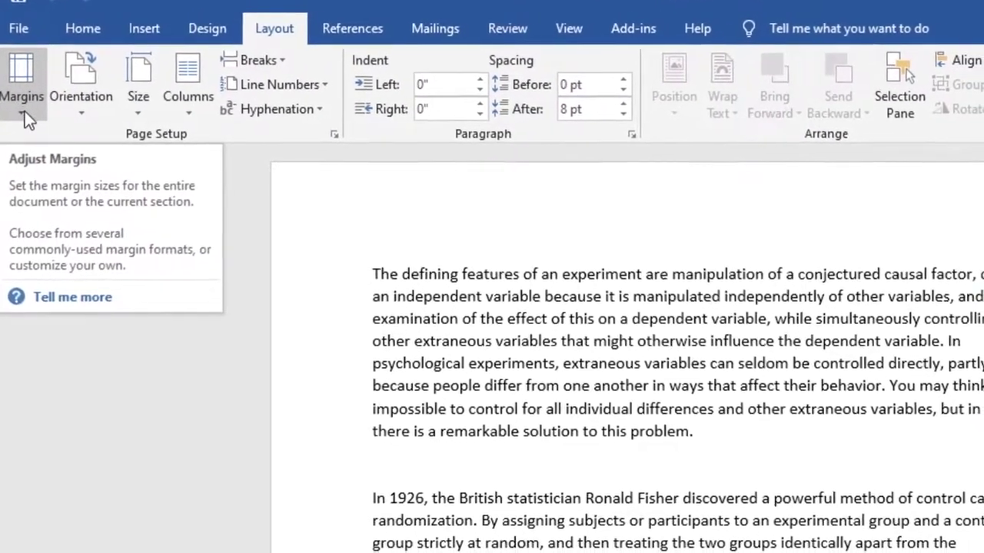
click(23, 104)
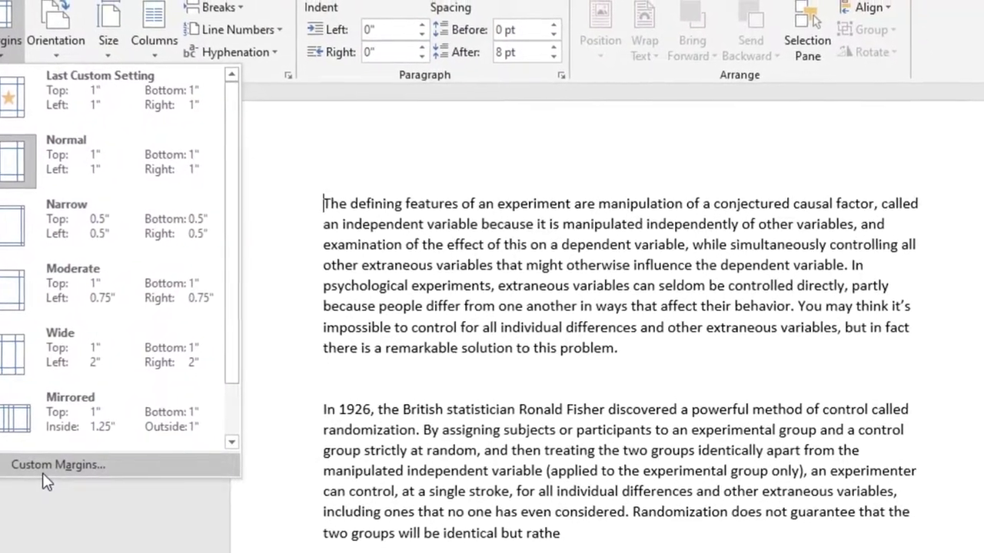
click(44, 467)
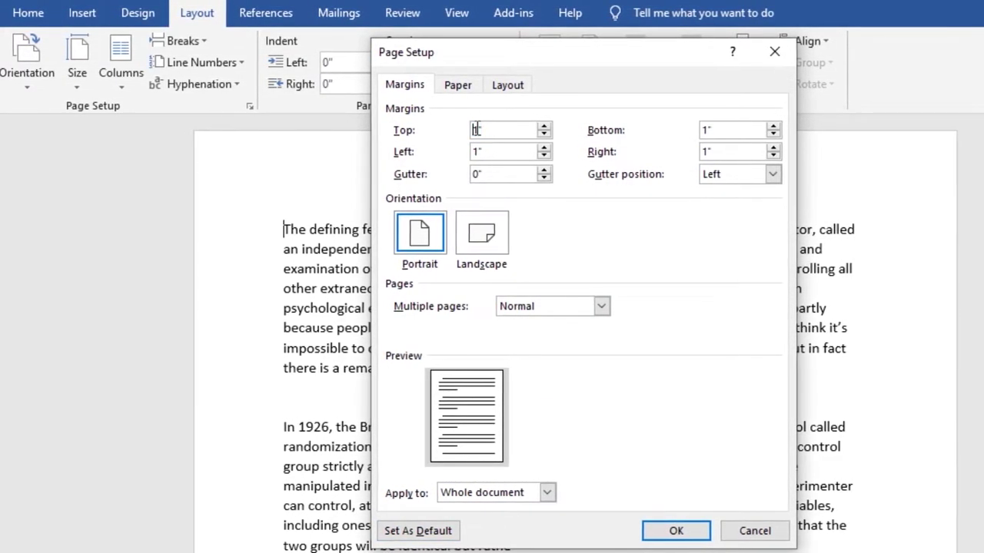
text(1")
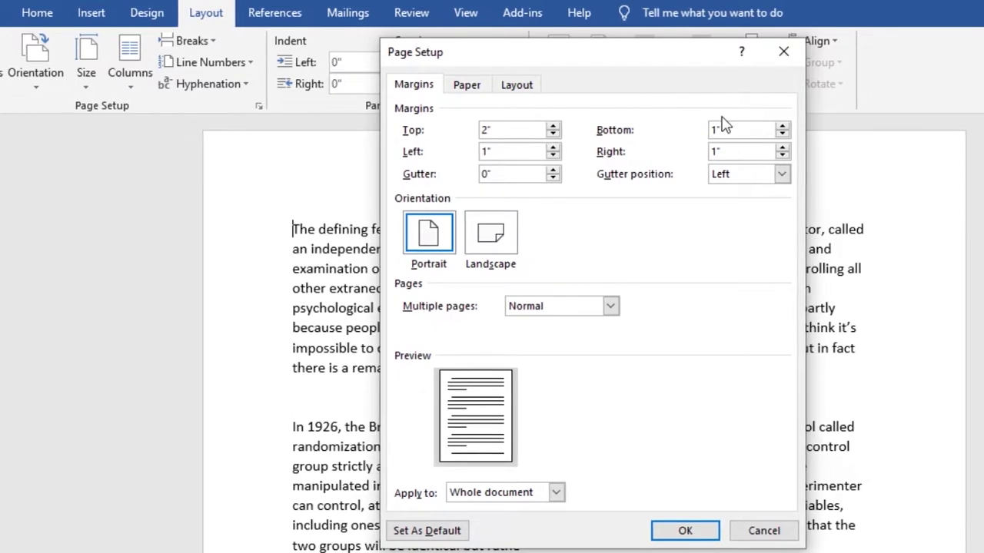
text(1)
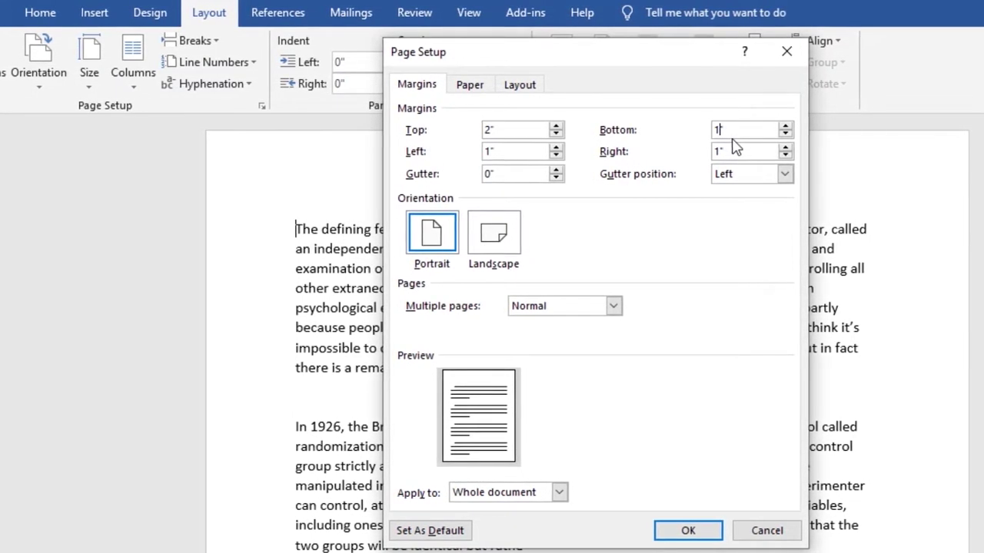
text(")
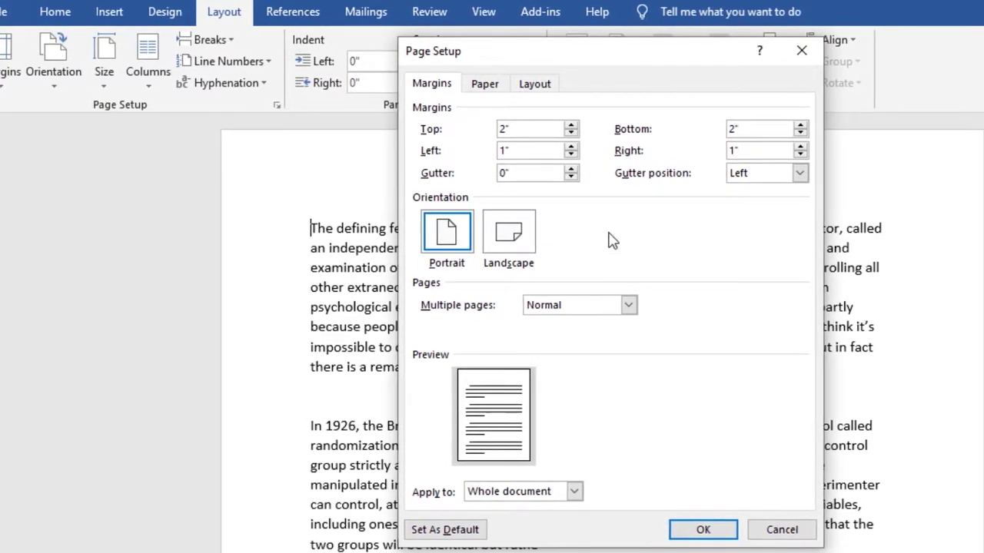
Step: Set the left and right margins to 2", apply the margins to the whole document and check the page
double_click(523, 149)
text(2)
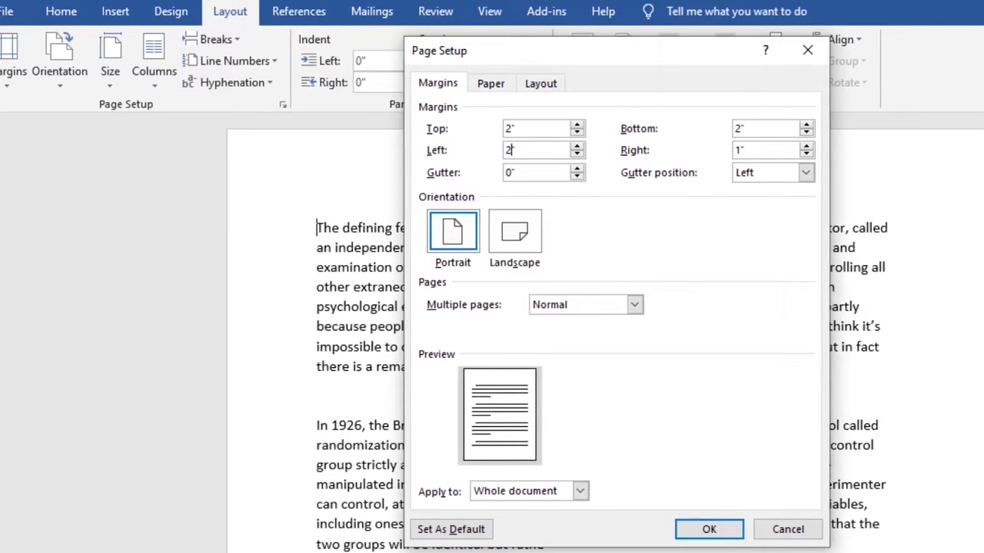
double_click(740, 150)
text(2)
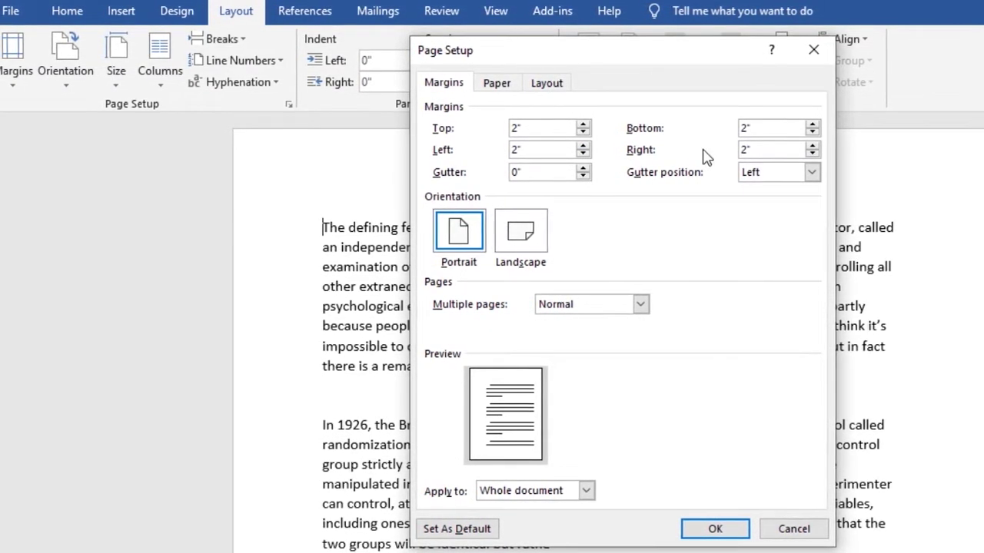
click(716, 531)
scroll(652, 459, down, 10)
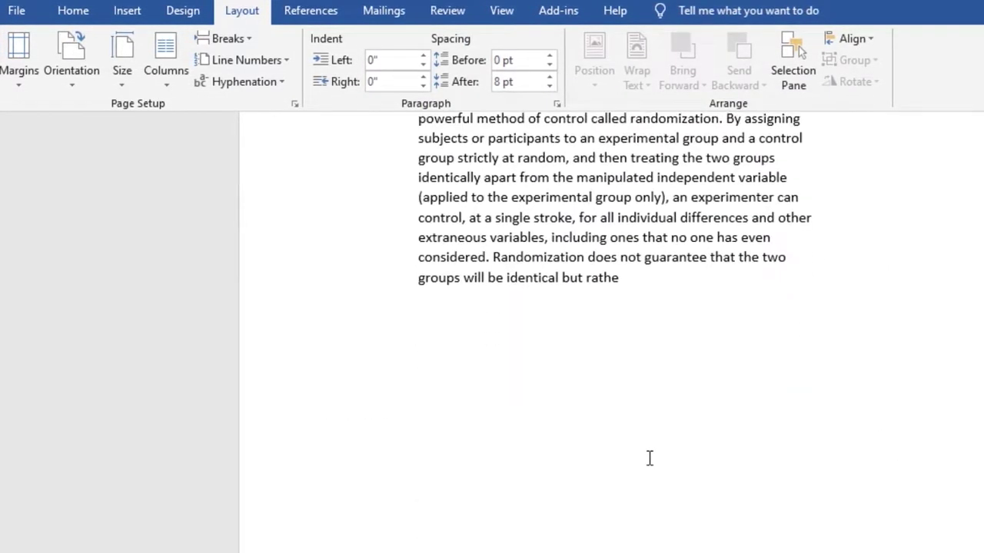
scroll(591, 404, up, 8)
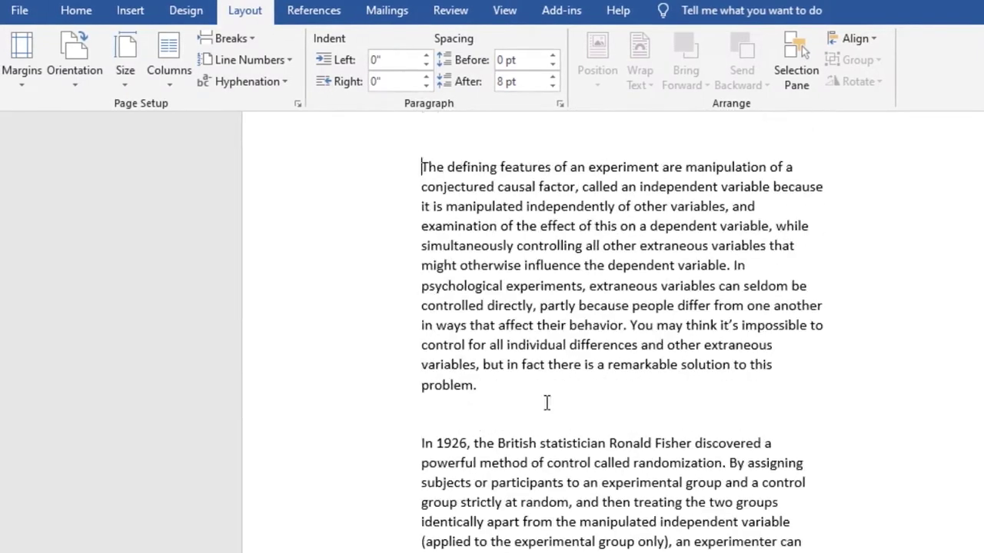
scroll(872, 377, up, 2)
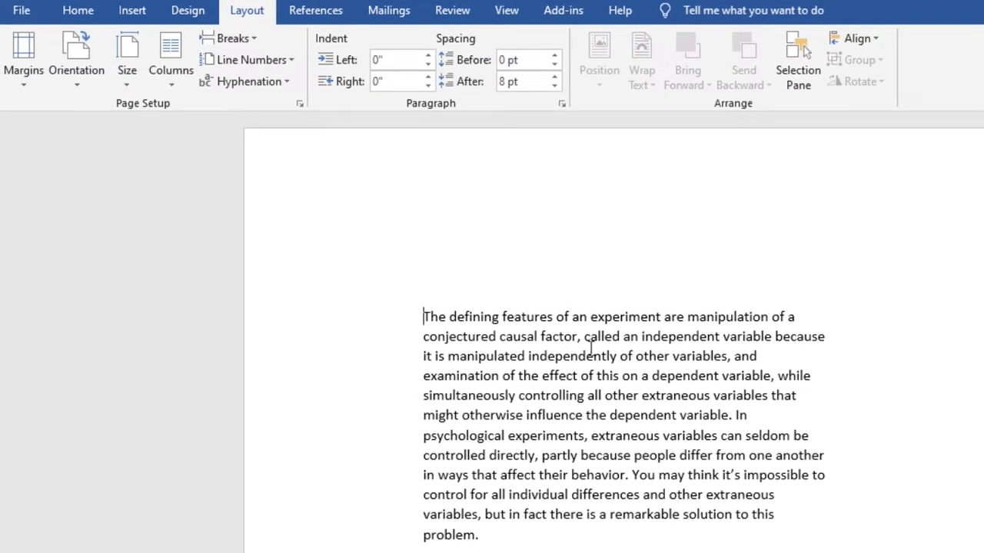
Step: Make the current 2" custom margins the default page setup for new documents based on the Normal template
click(28, 82)
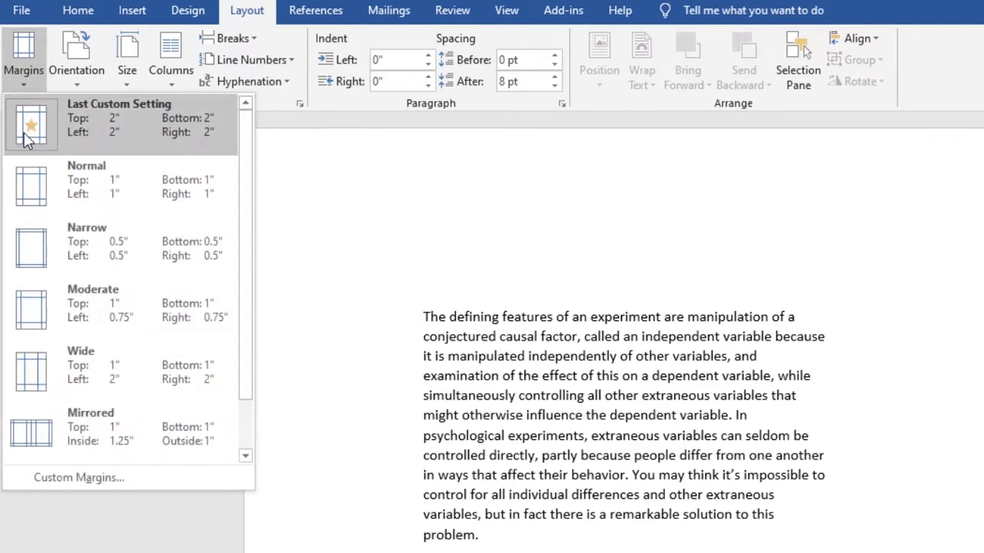
click(89, 485)
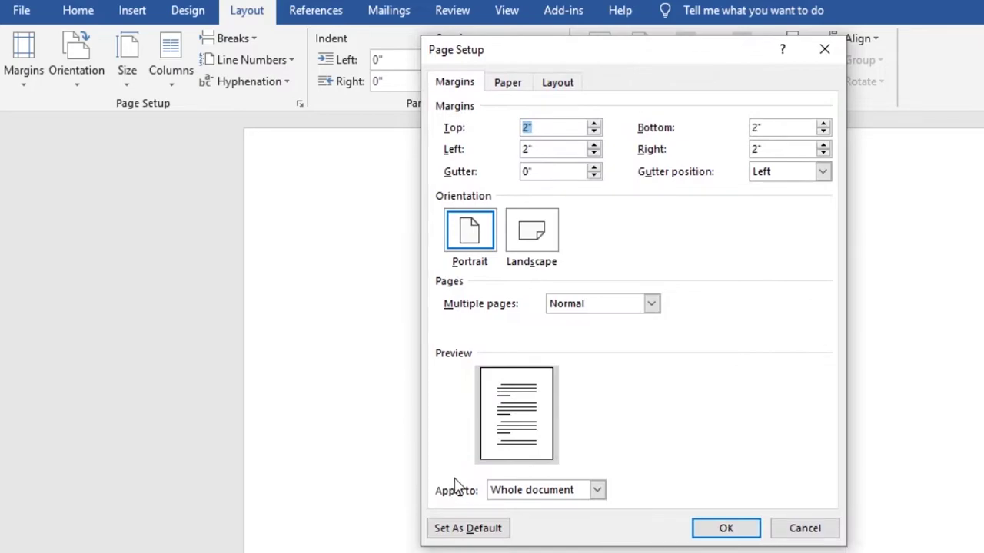
click(490, 528)
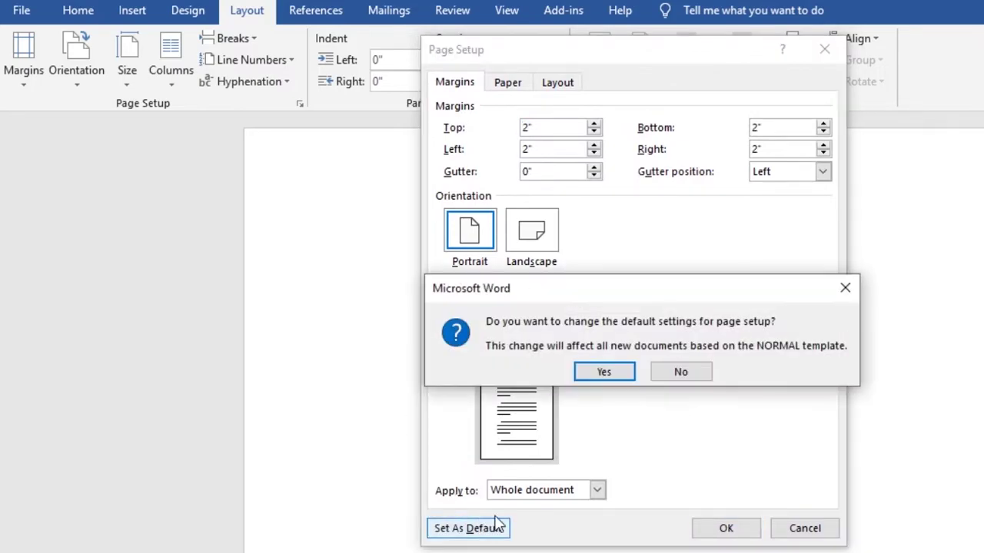
click(599, 373)
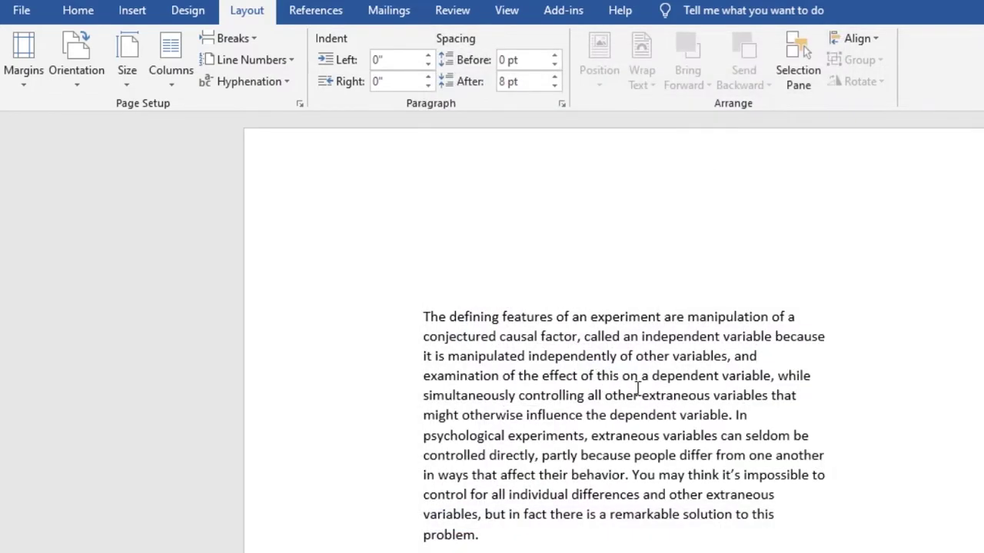
scroll(478, 346, down, 9)
scroll(479, 351, up, 6)
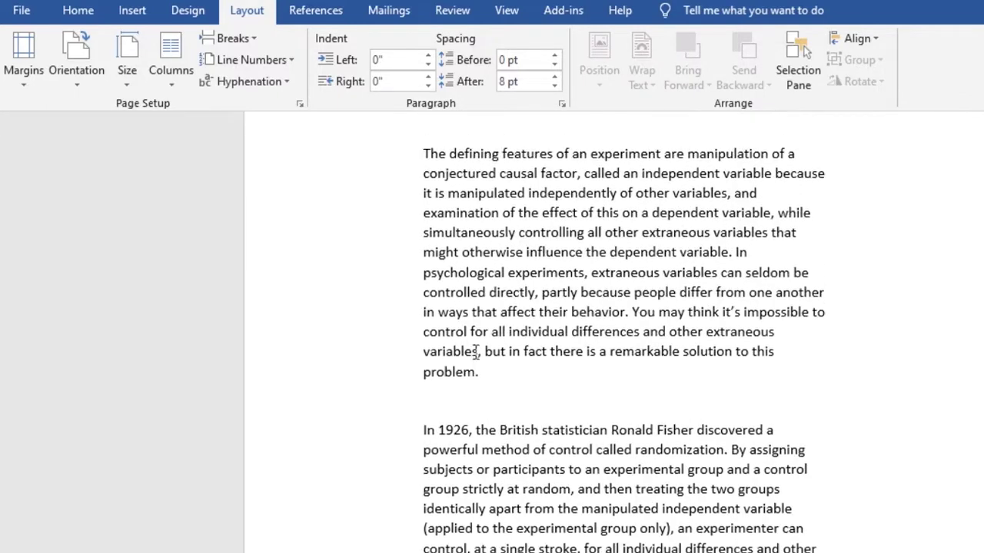
Step: Set the top, bottom, left and right custom margins to 1" and apply them to the whole document
click(20, 89)
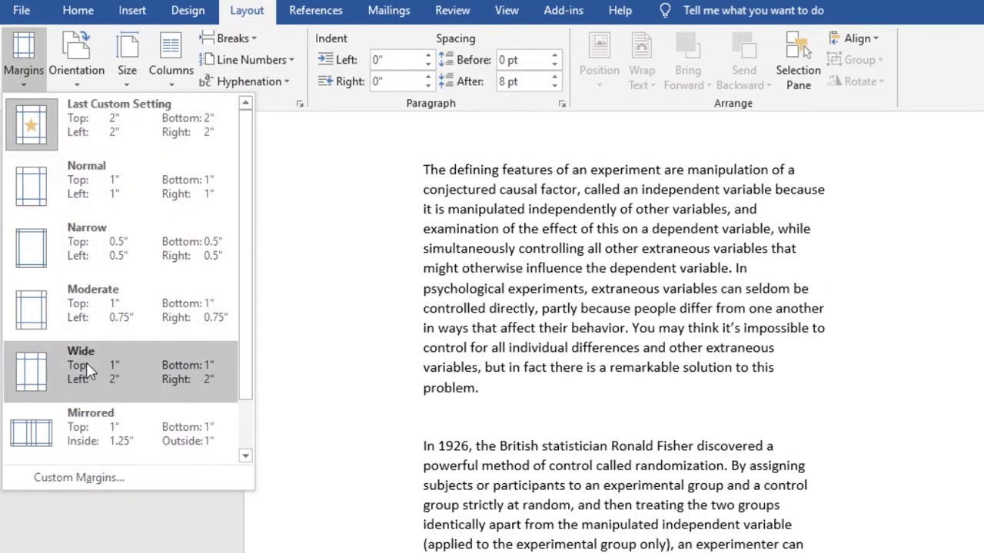
click(84, 478)
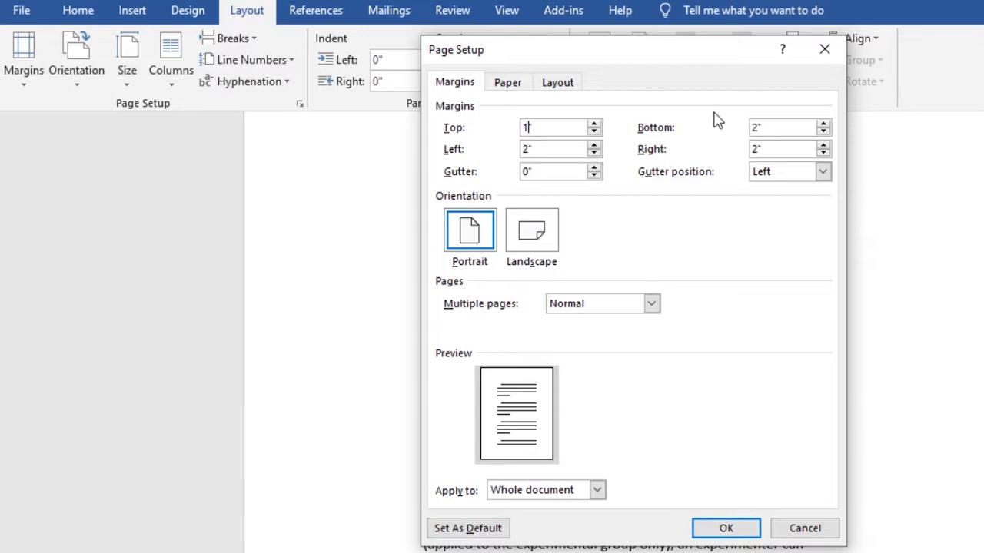
click(758, 128)
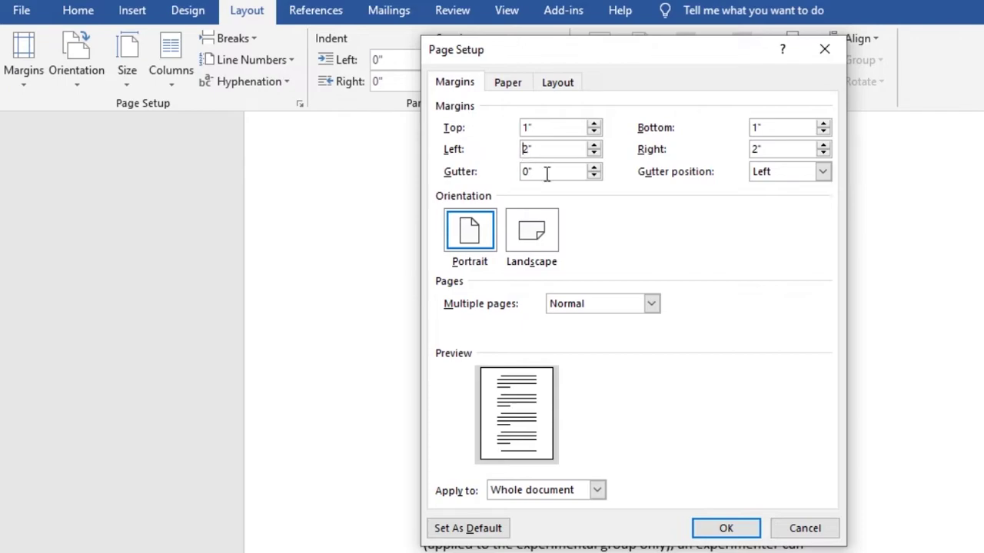
text(1)
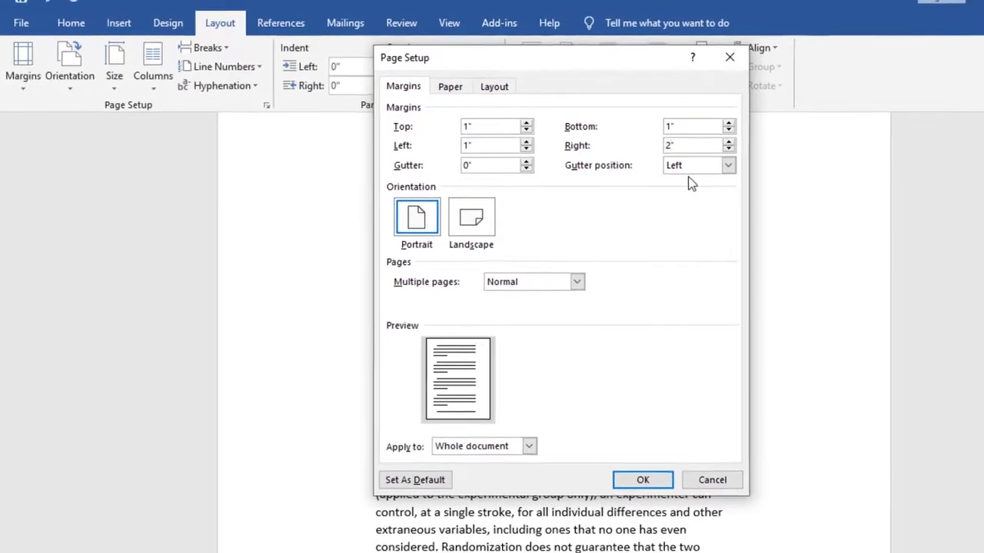
double_click(691, 145)
text(1)
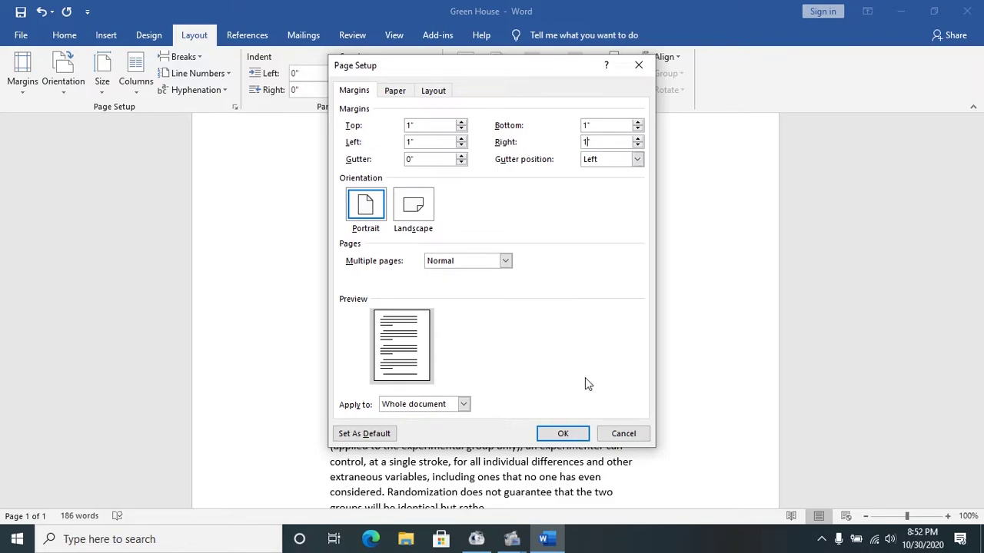
click(558, 435)
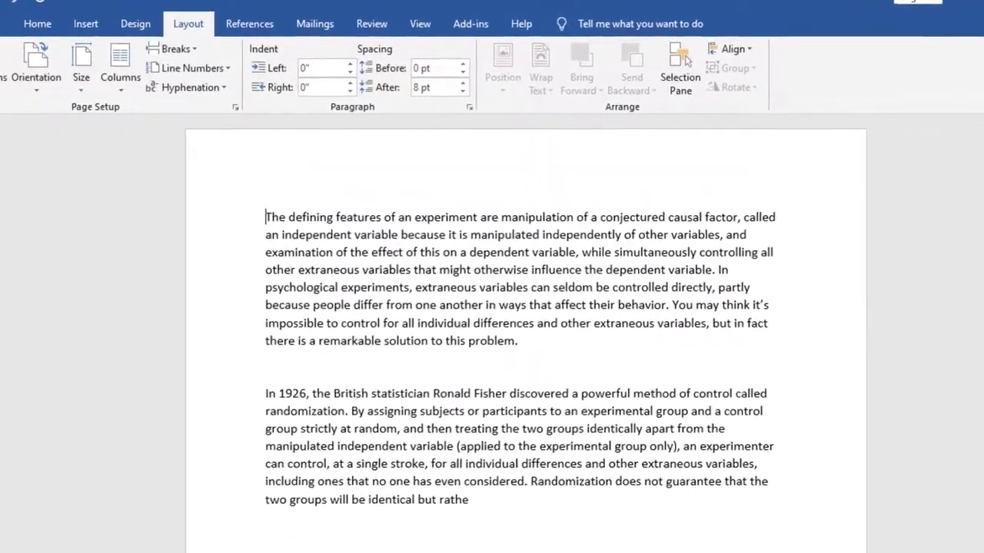
Step: Open the paper settings in Page Setup and set the paper size to A4
click(2, 66)
click(35, 457)
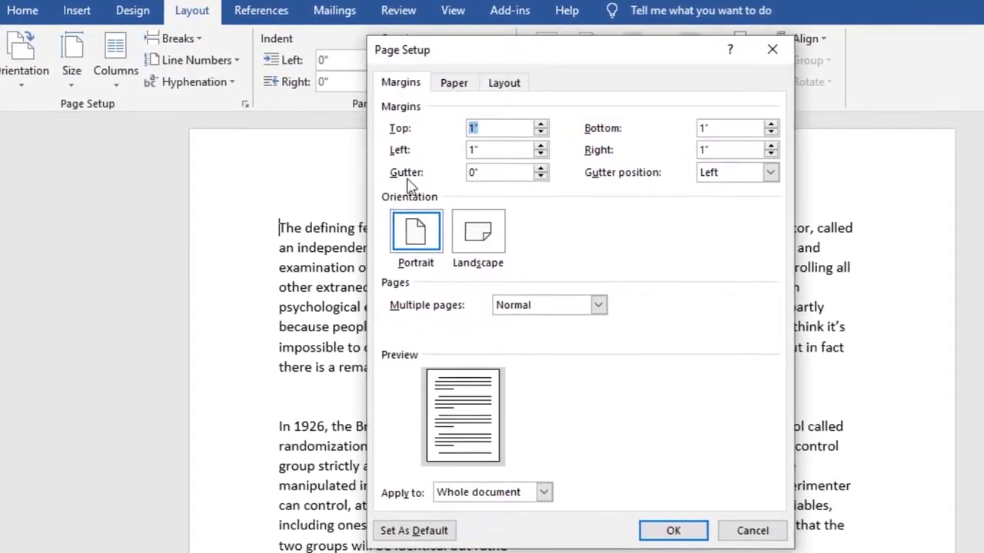
click(465, 86)
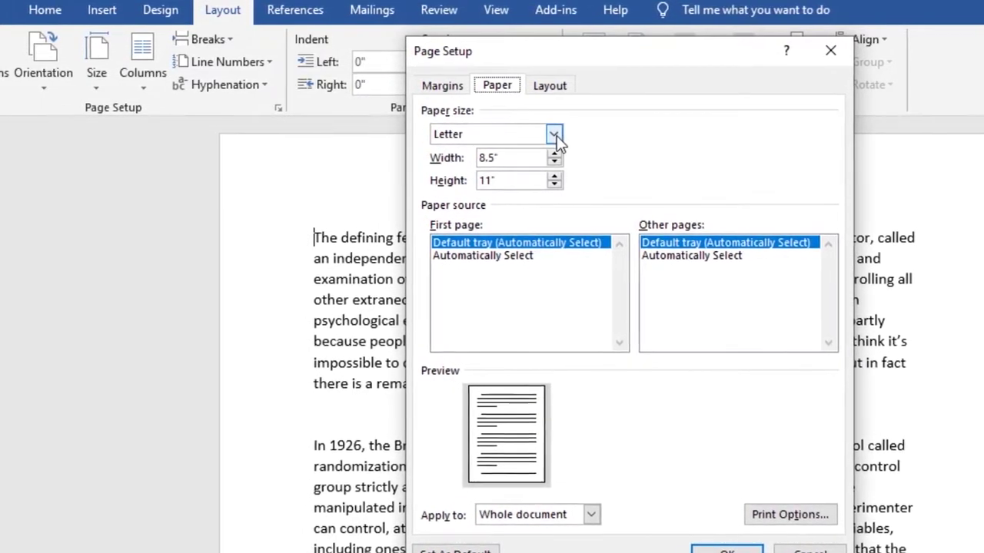
click(548, 134)
click(555, 136)
click(556, 137)
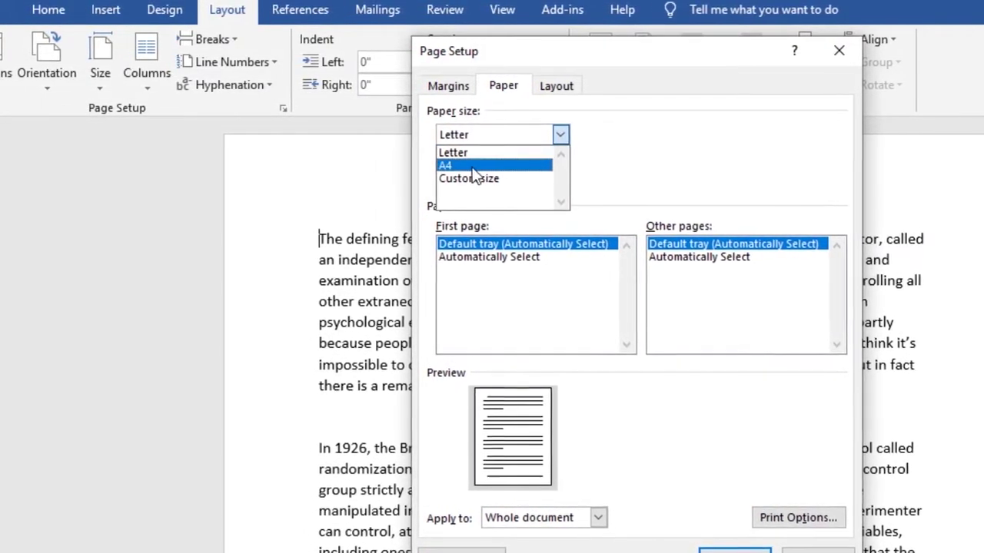
click(461, 168)
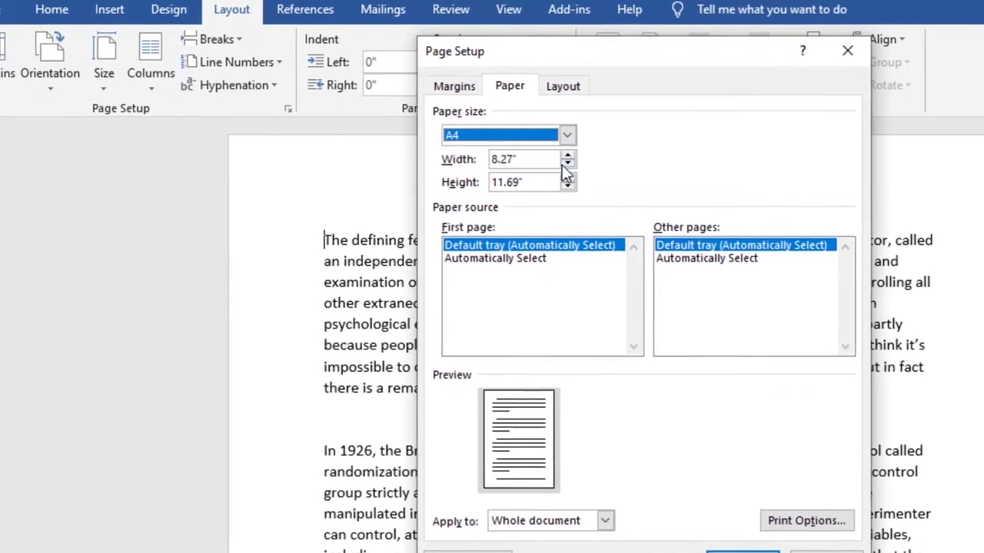
Step: Try the Letter and Custom size paper options, then return the paper size to A4
click(568, 138)
click(480, 153)
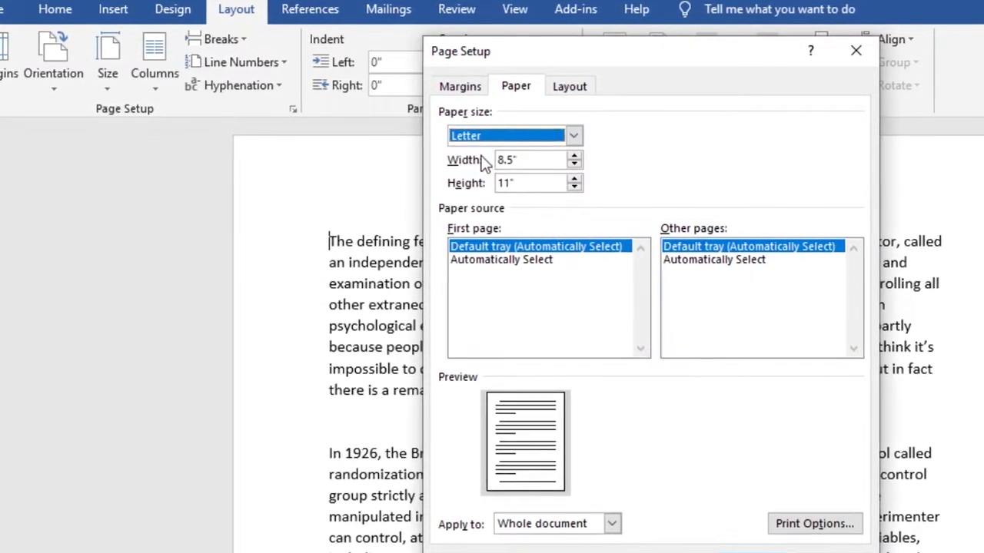
click(581, 139)
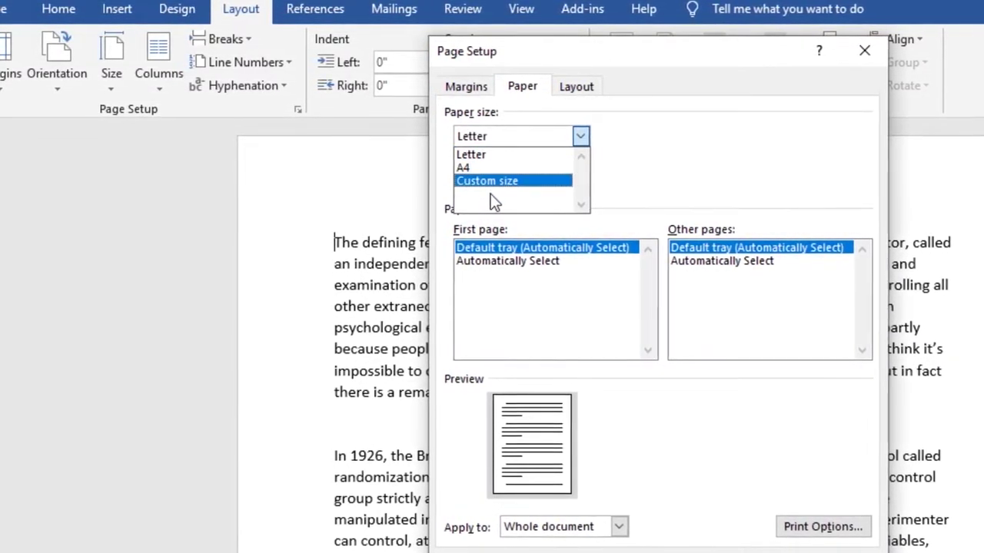
click(490, 183)
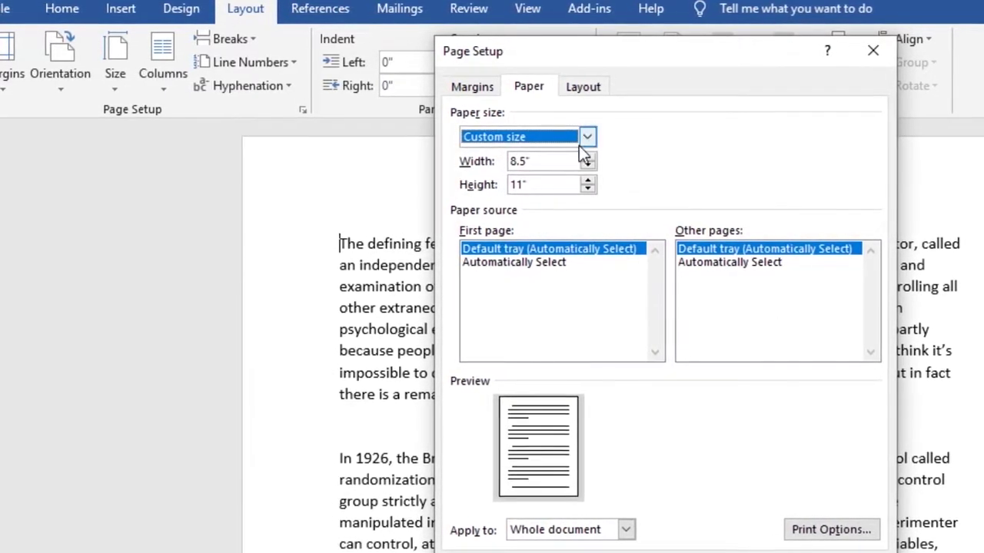
click(589, 139)
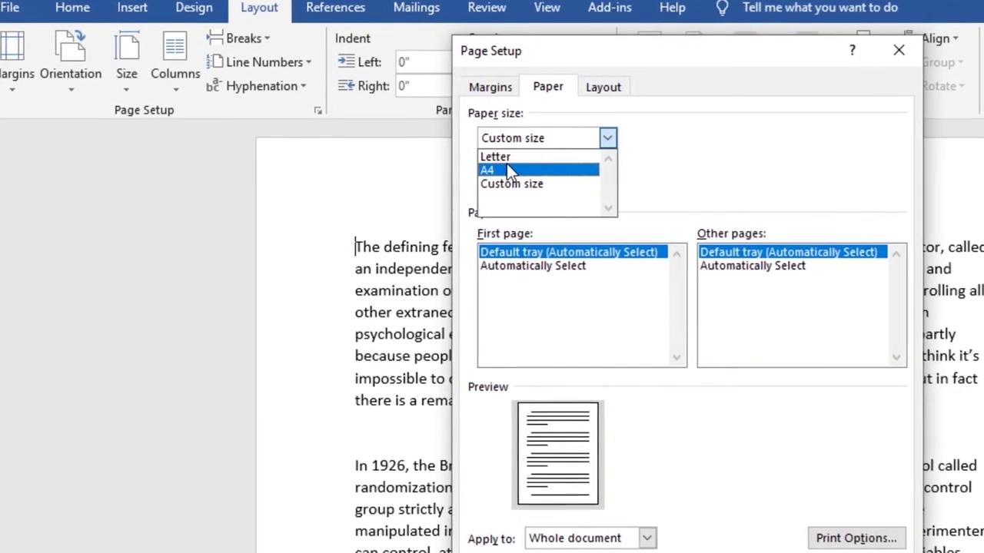
click(506, 165)
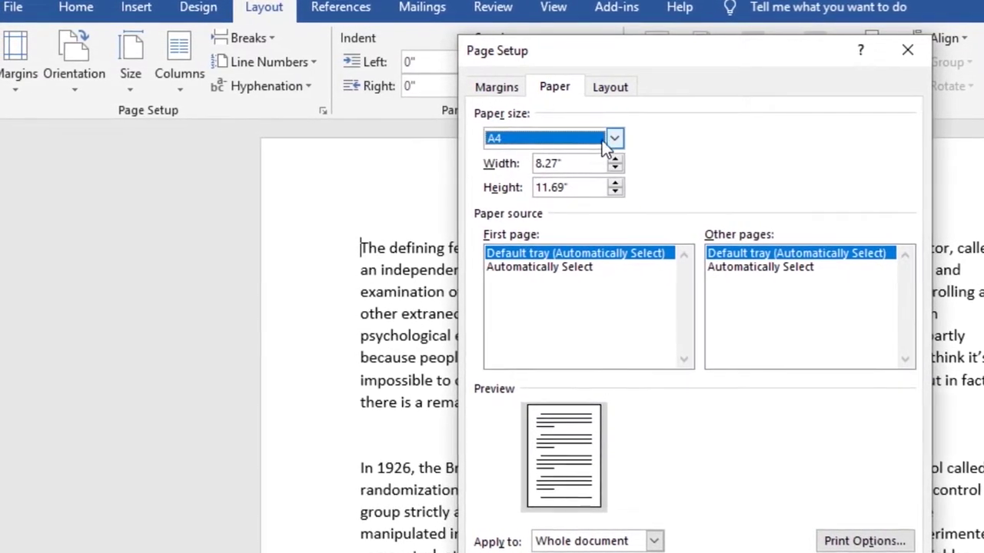
Step: Set the paper size to Letter for the whole document and apply the page setup
click(613, 138)
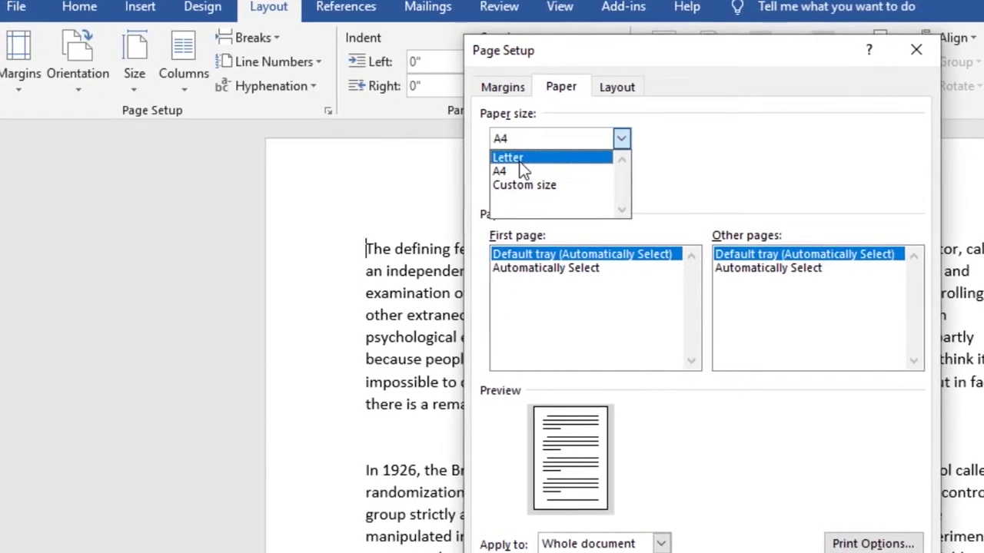
click(522, 159)
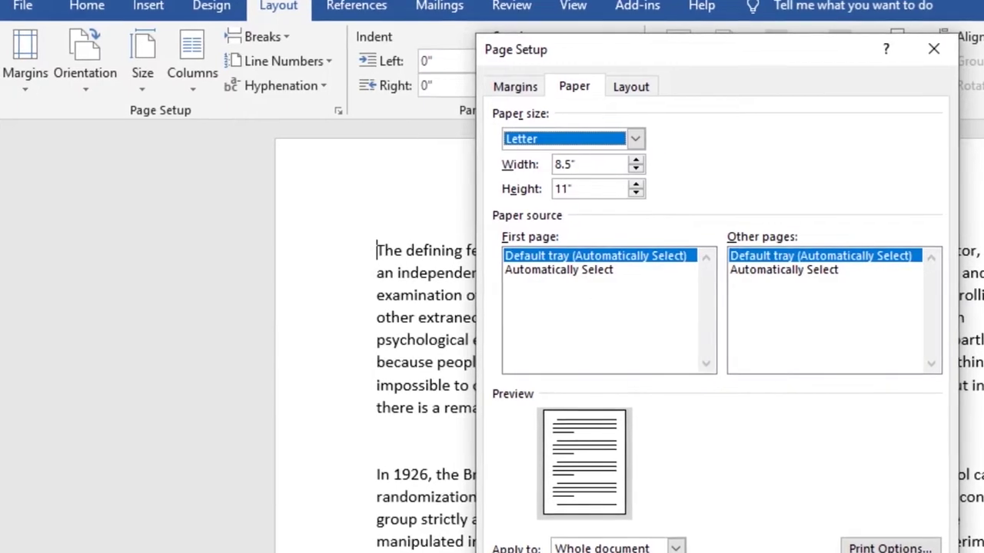
click(826, 552)
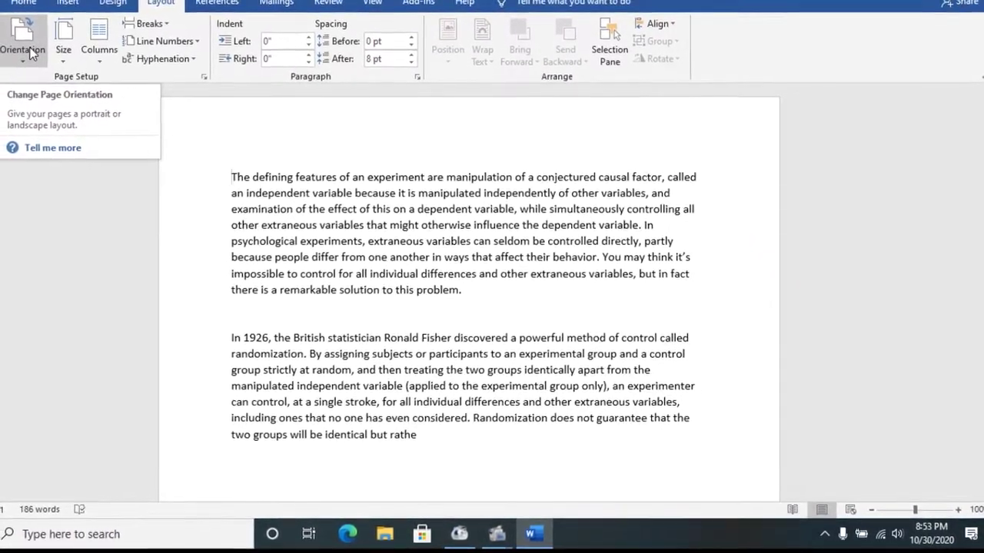
Step: Change the page orientation to Landscape and check the whole page
scroll(599, 218, down, 8)
scroll(584, 228, up, 8)
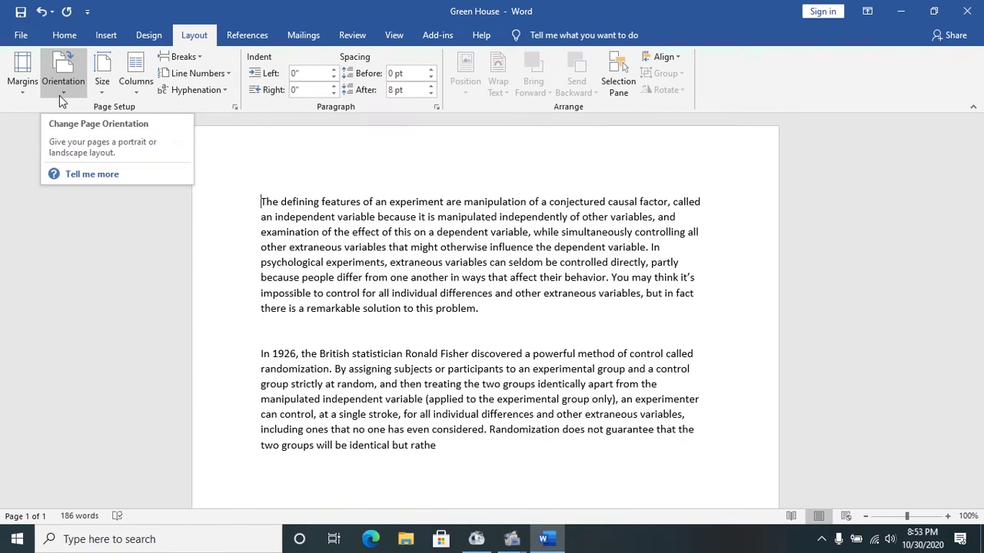
click(59, 96)
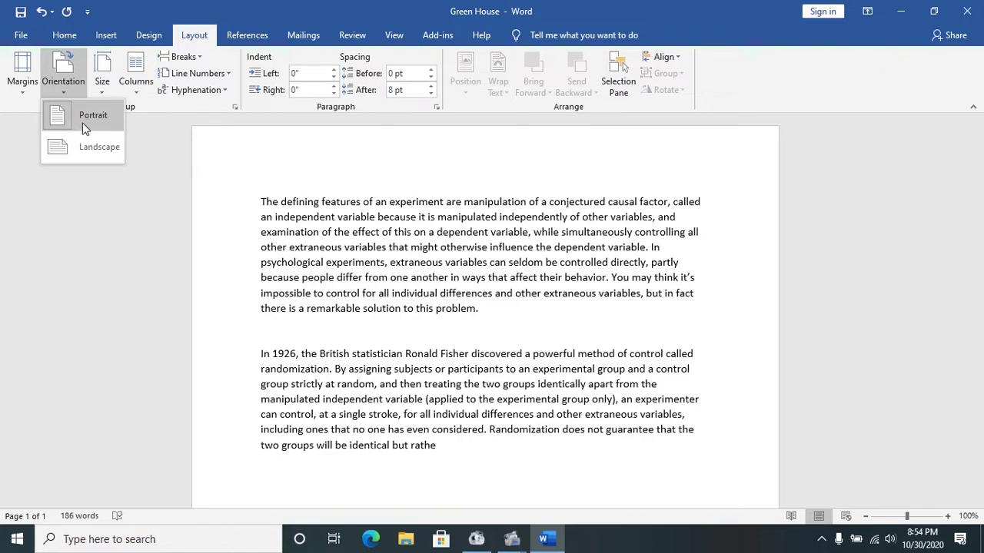
scroll(488, 311, down, 5)
scroll(482, 325, up, 2)
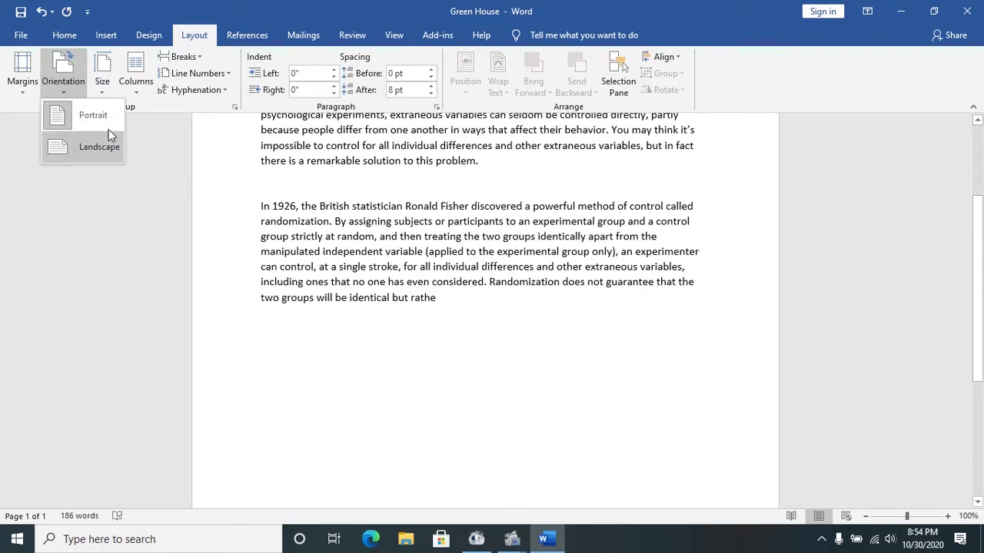
click(55, 148)
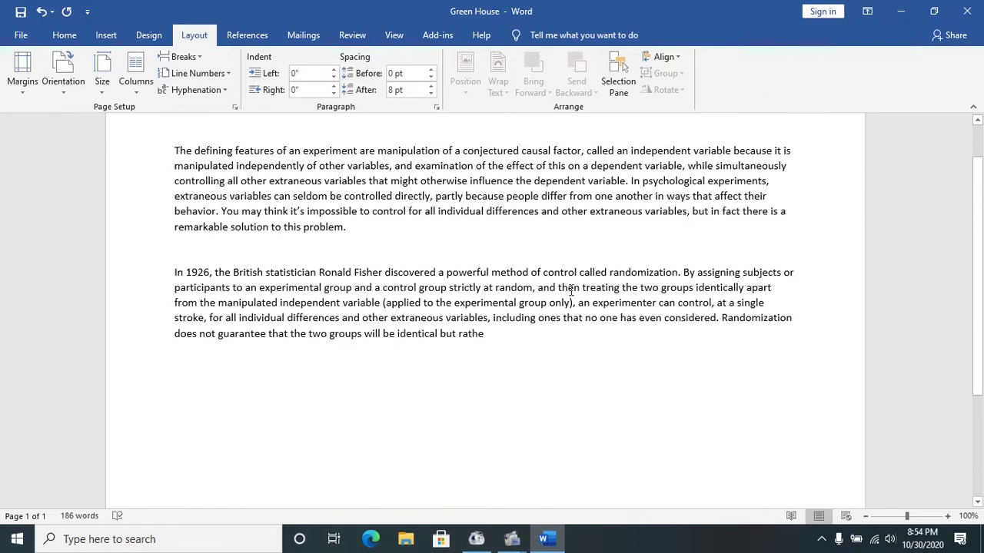
scroll(568, 289, down, 5)
scroll(565, 298, up, 5)
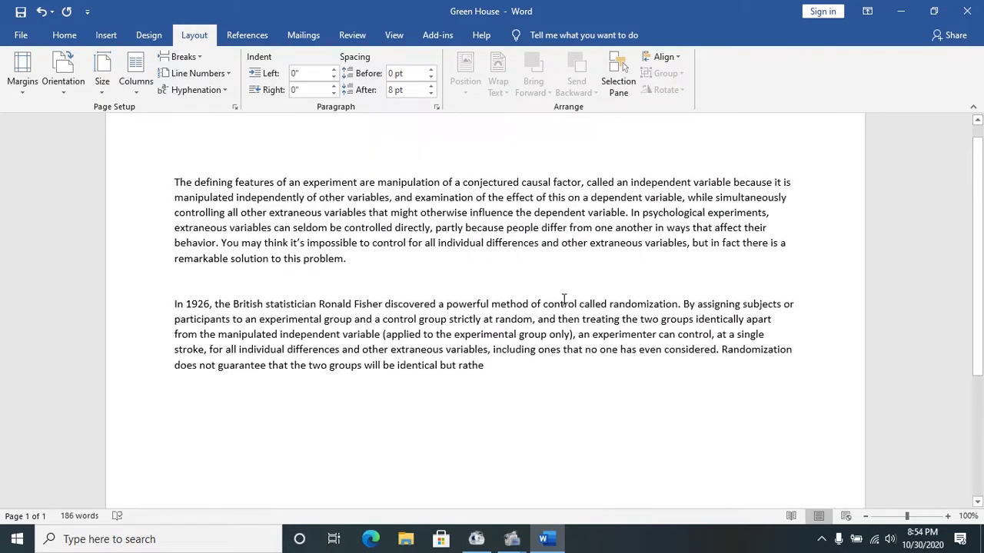
scroll(576, 335, down, 5)
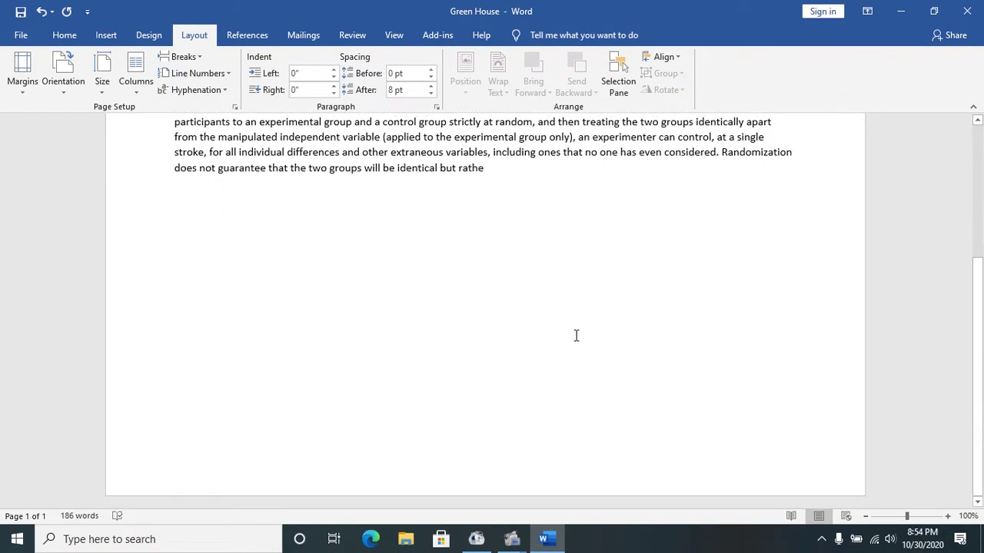
scroll(568, 373, up, 5)
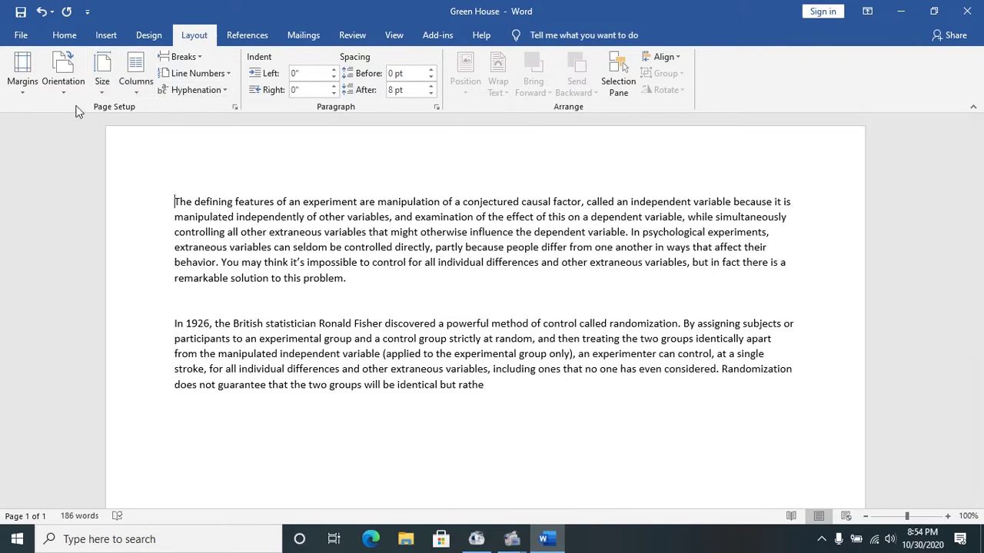
Step: Return the page orientation to Portrait
click(73, 113)
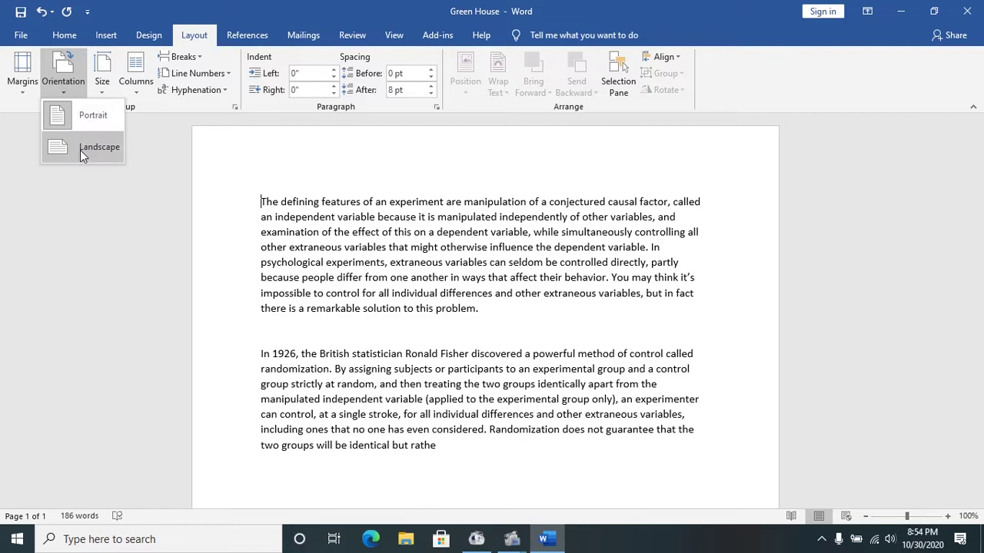
click(61, 95)
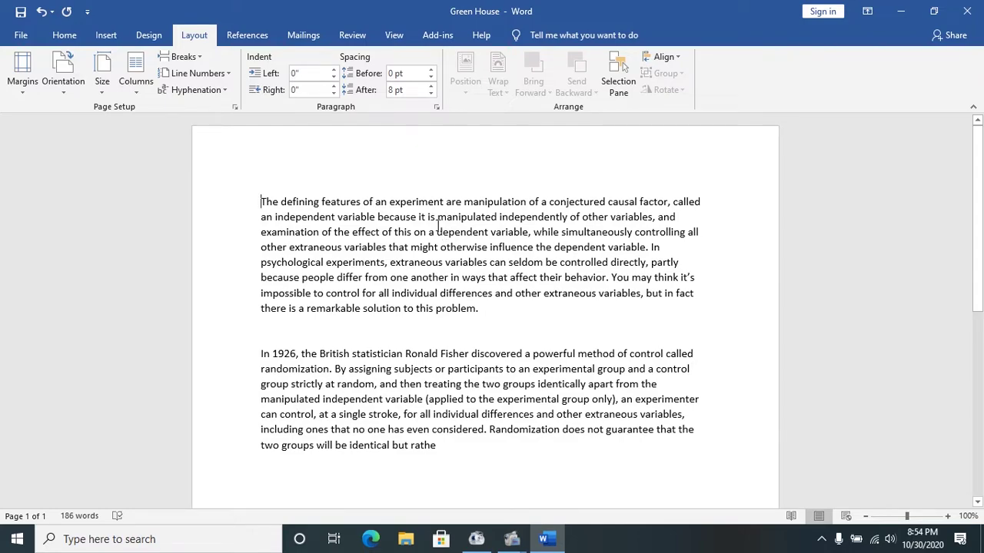
Step: Open the print settings of the document and look through the available paper sizes without changing the size
click(23, 38)
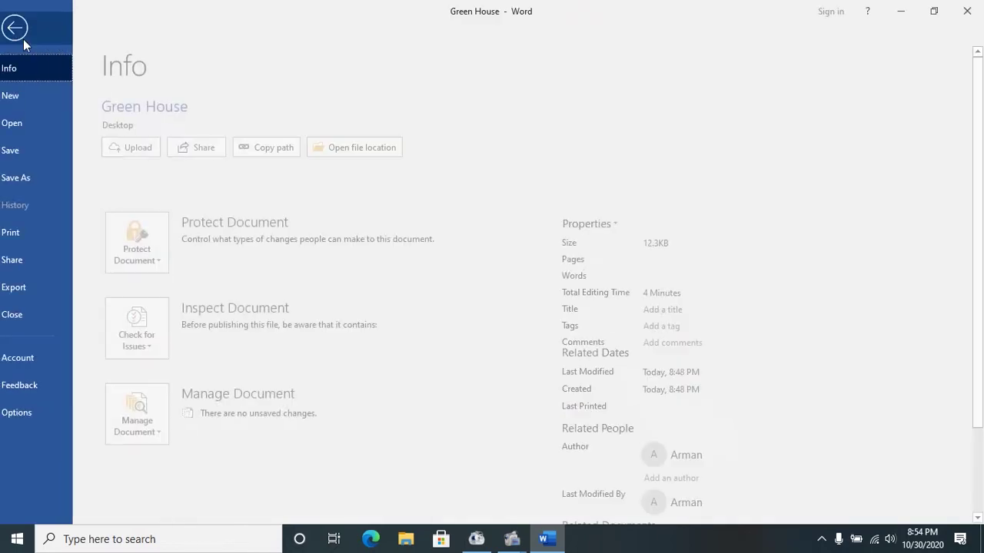
click(29, 232)
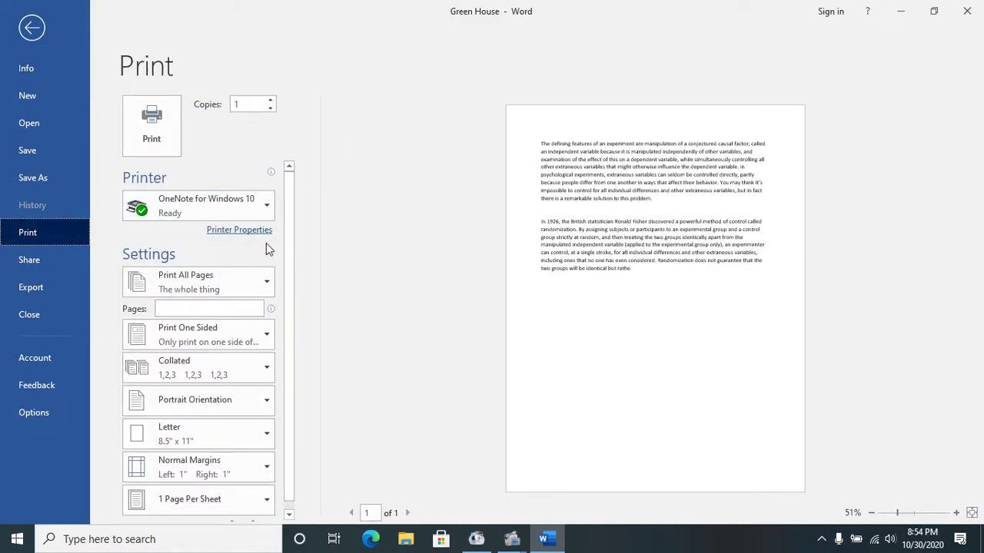
scroll(262, 262, down, 1)
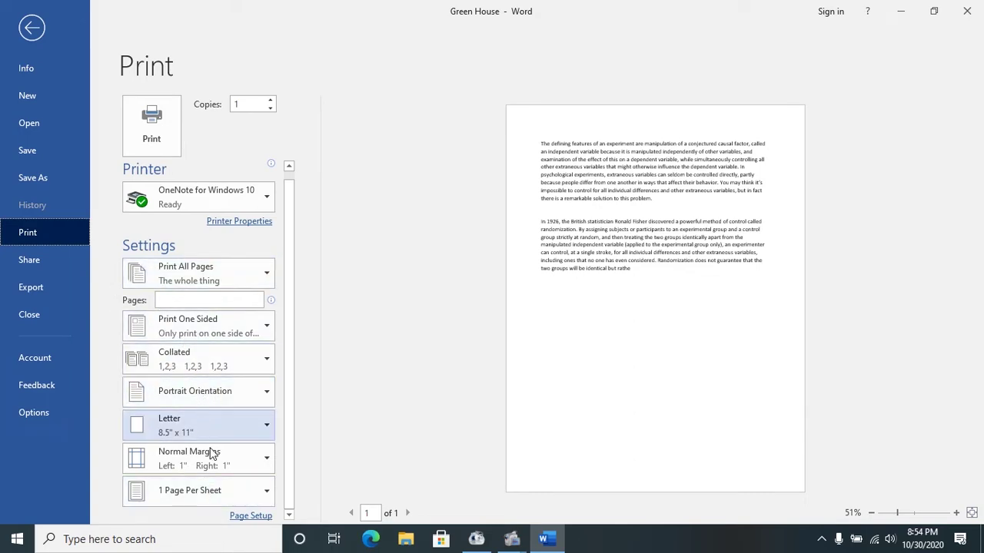
click(259, 428)
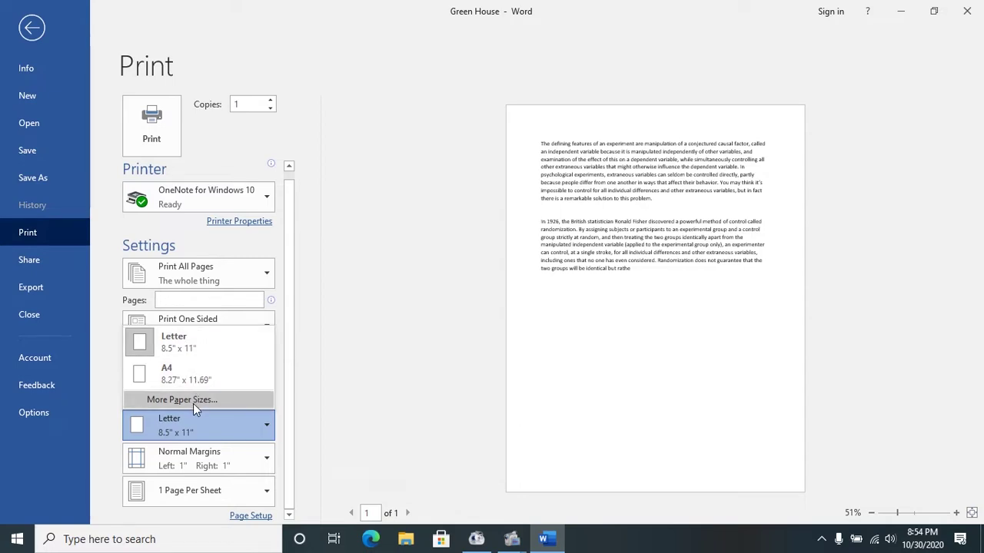
click(250, 431)
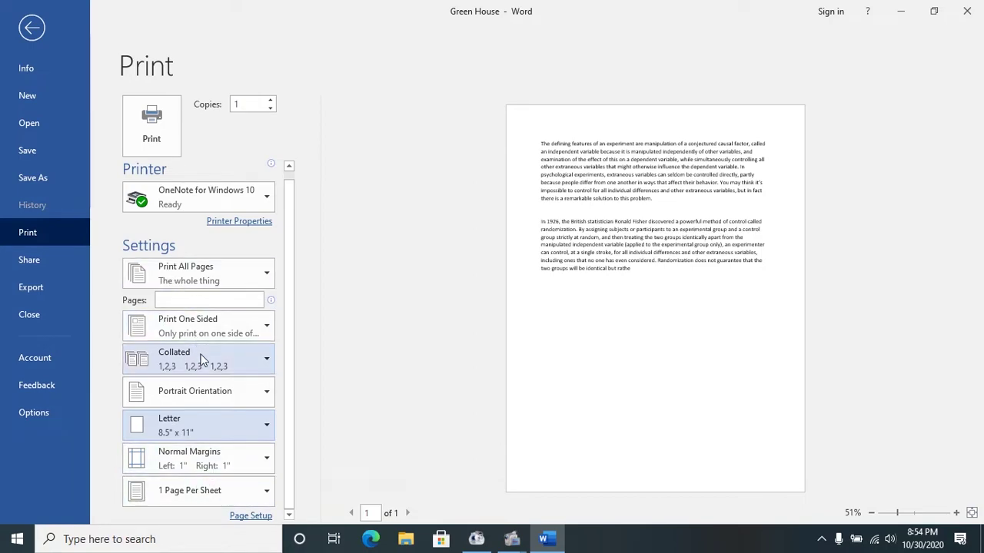
Step: Review the margin, paper and layout settings in Page Setup from the print settings, then close it unchanged
click(248, 516)
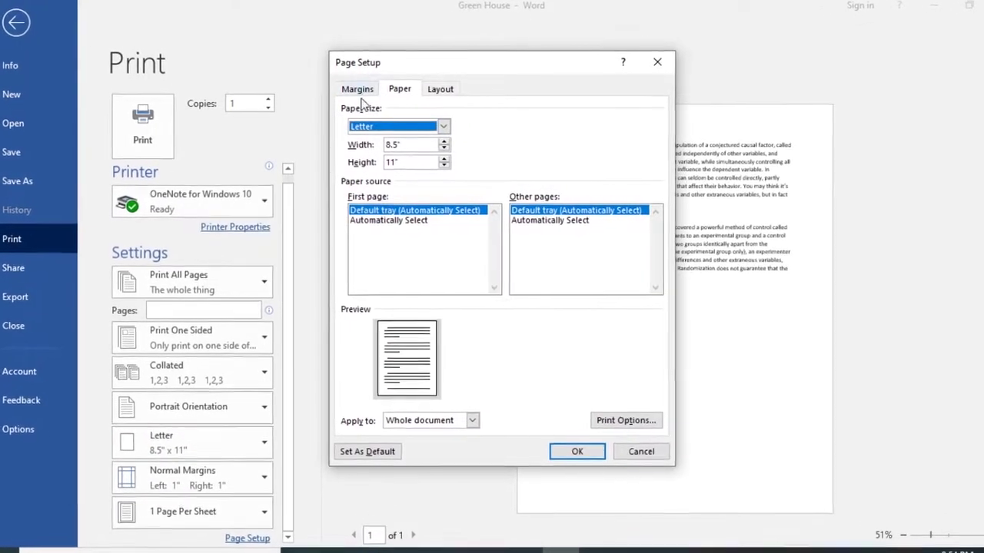
click(359, 90)
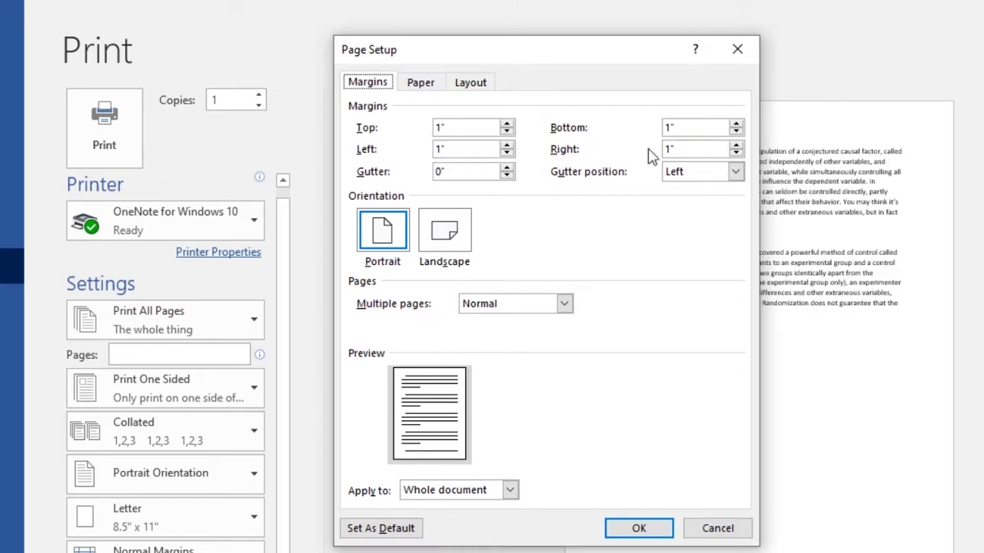
click(420, 84)
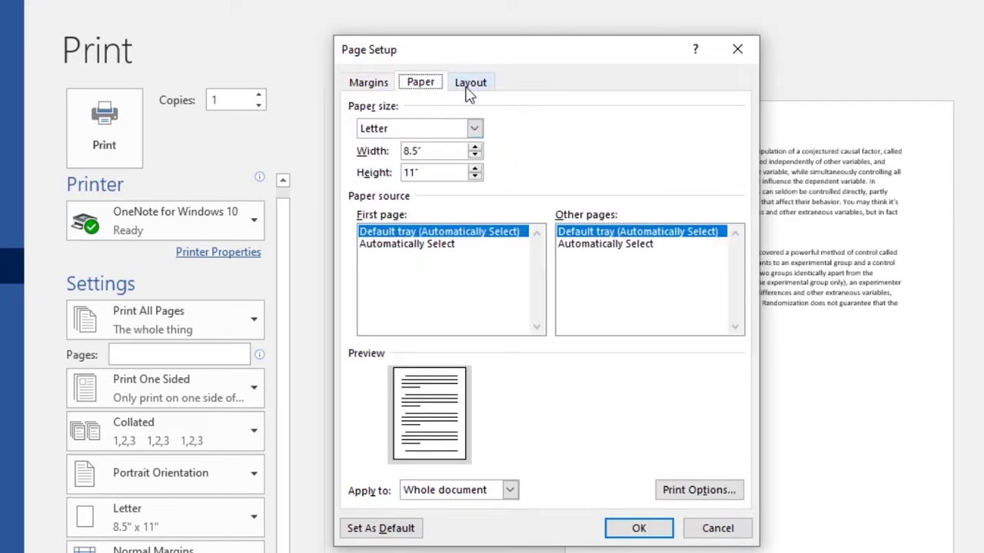
click(472, 86)
click(738, 53)
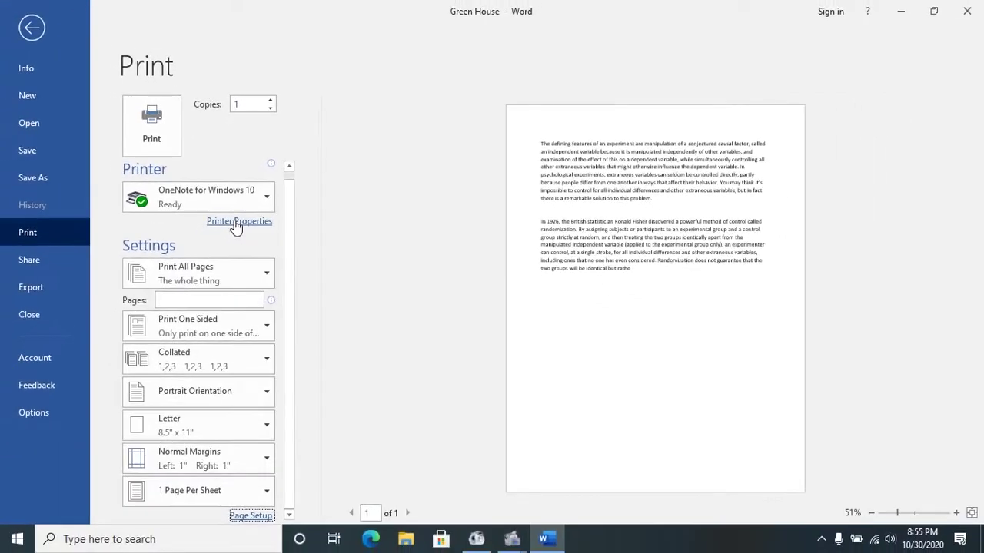
Step: View the orientation setting in the printer properties of OneNote for Windows 10 and return to the print settings
click(238, 222)
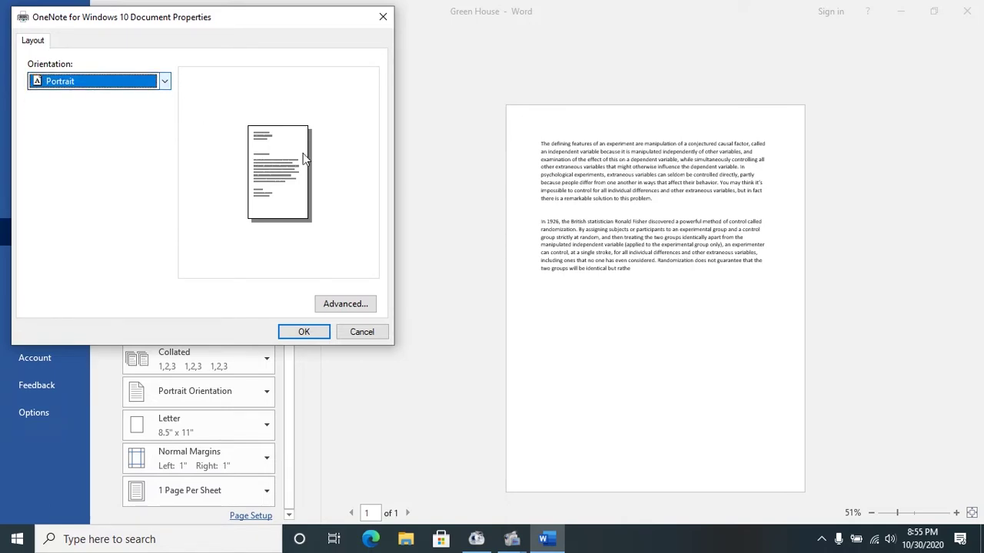
click(305, 335)
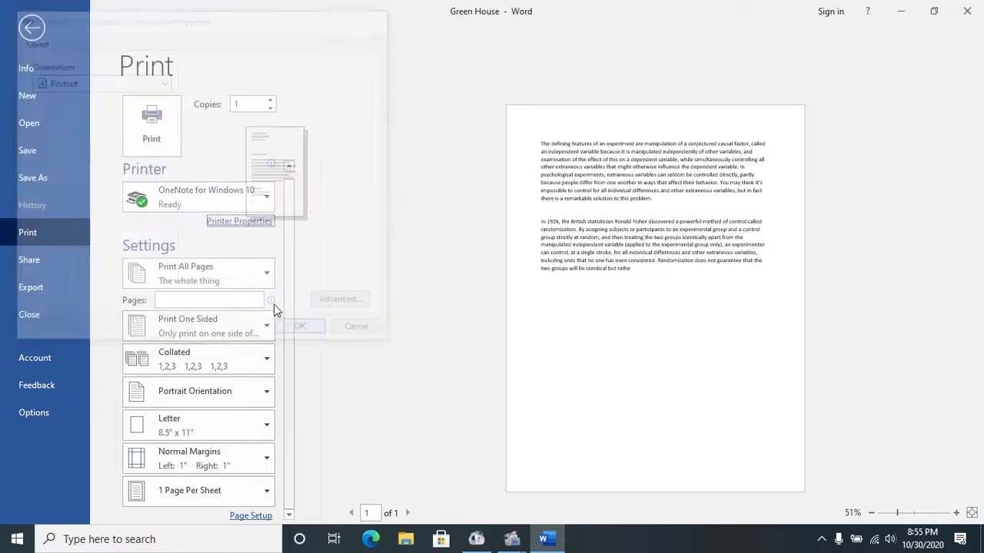
click(246, 223)
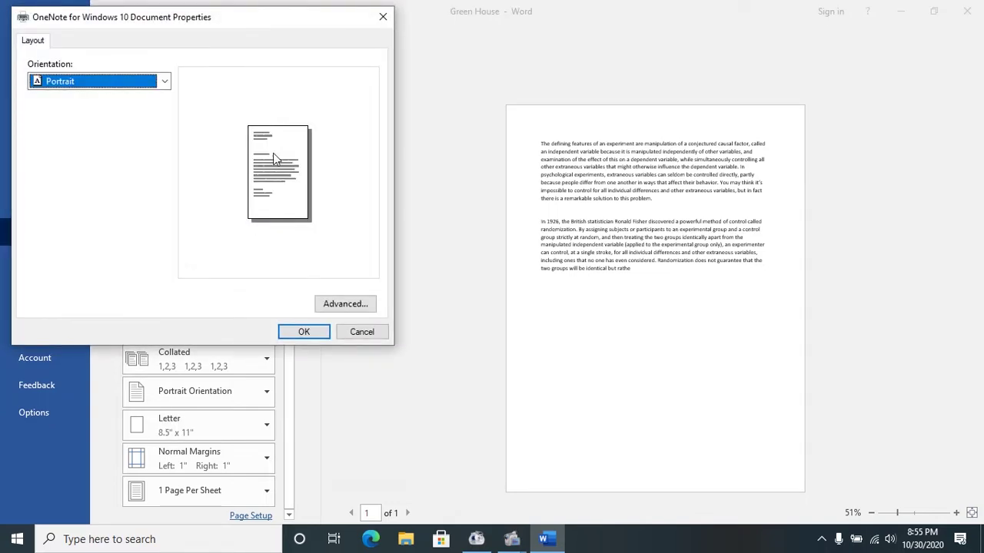
click(304, 333)
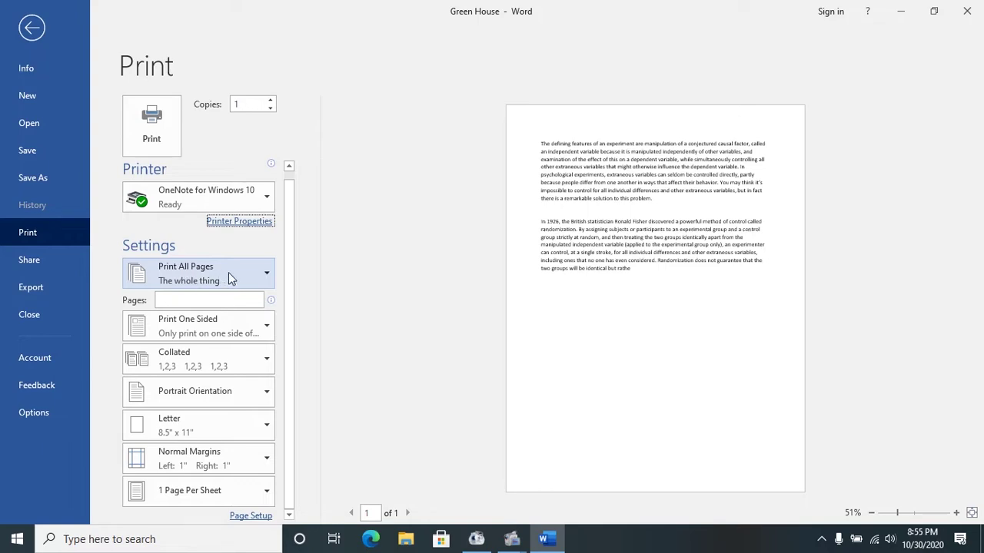
Step: Set the print range to the current page only, then switch it back to all pages
click(264, 279)
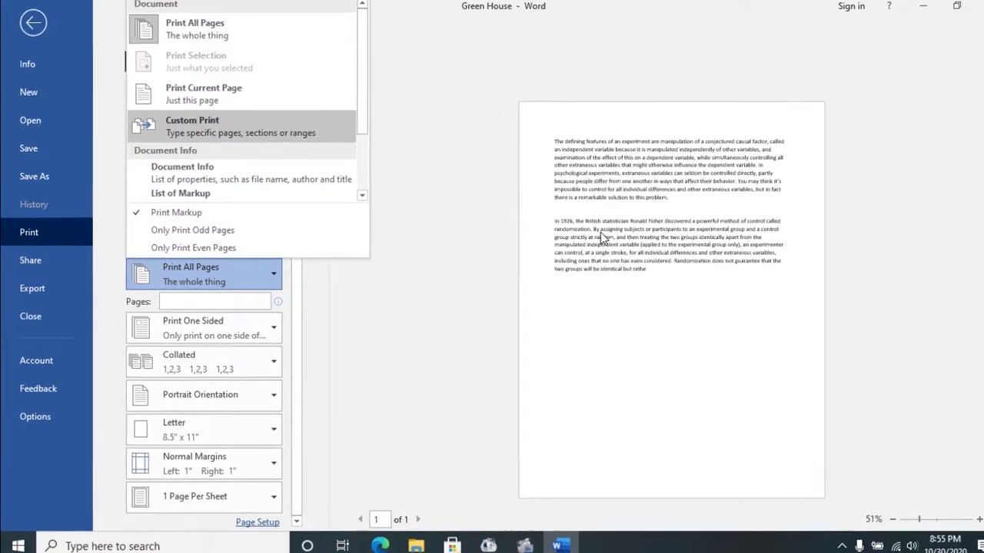
click(196, 98)
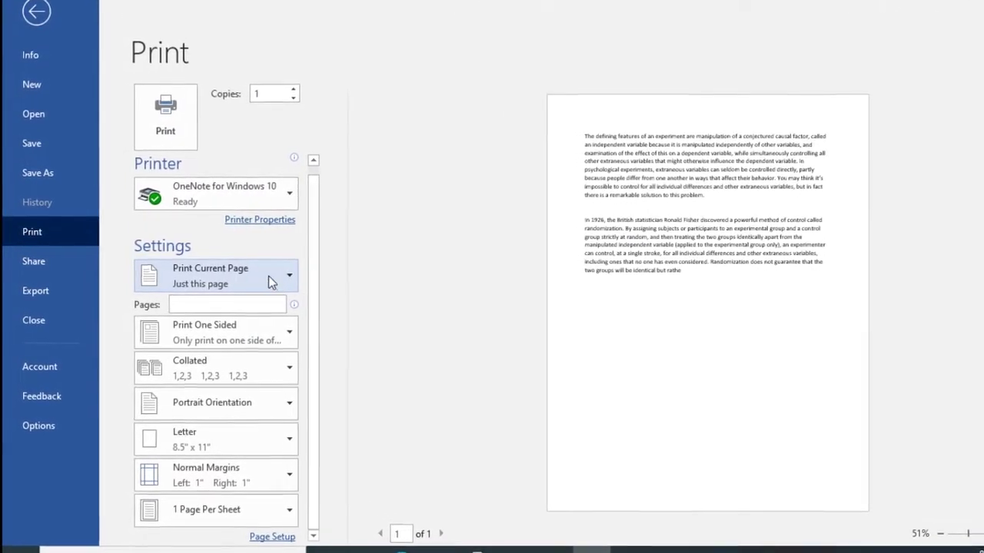
click(268, 275)
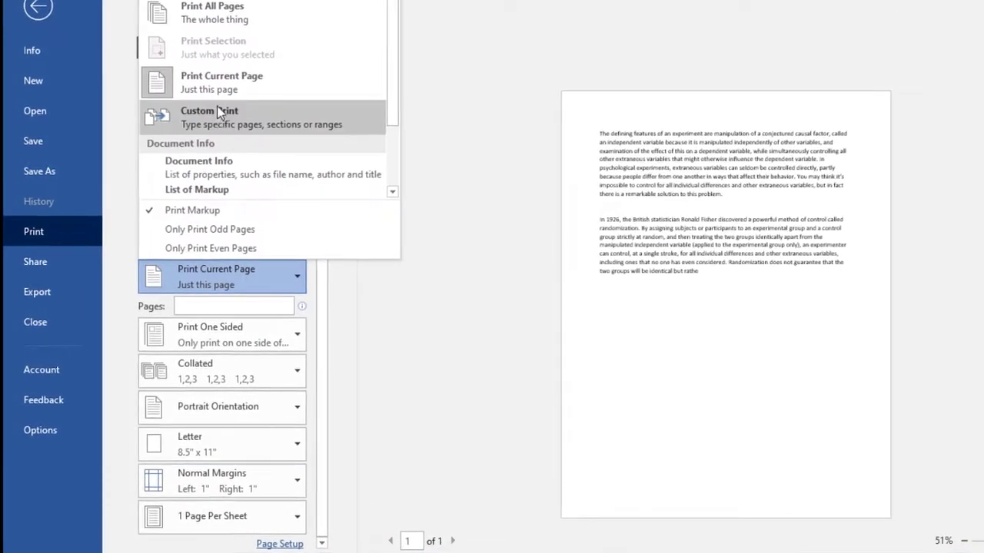
click(223, 13)
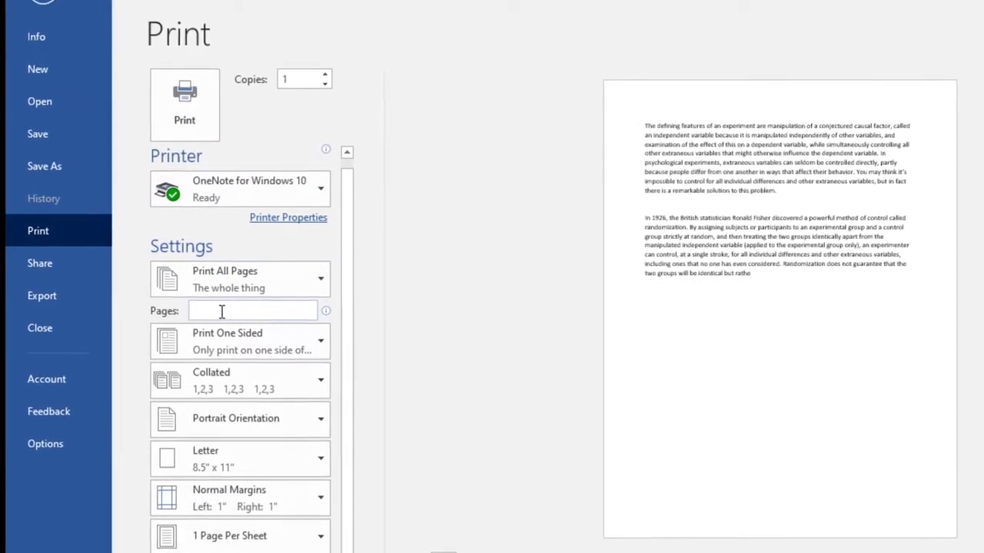
Step: Try the custom print page range 1-10 and then page 7 alone, clearing the page range after each
click(228, 312)
text(1-)
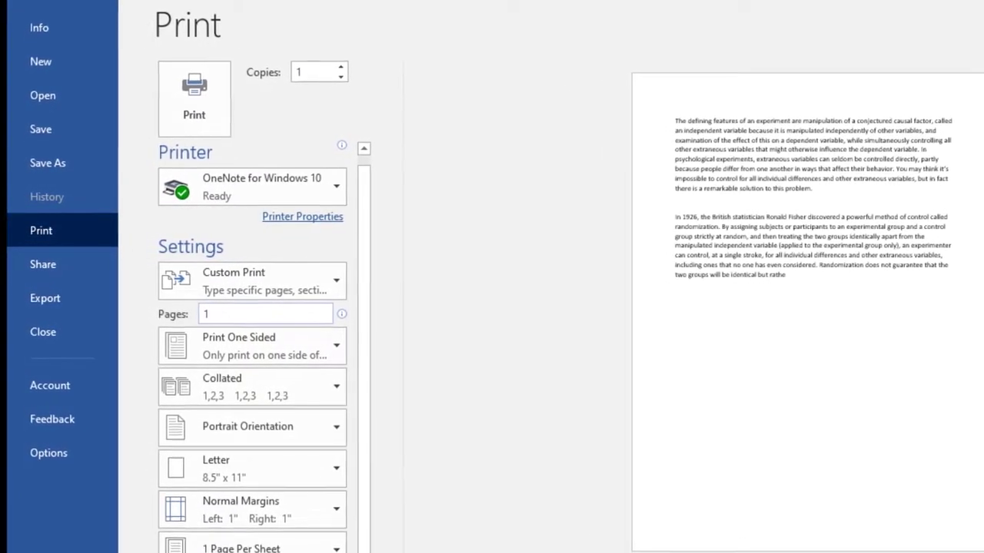
text(10)
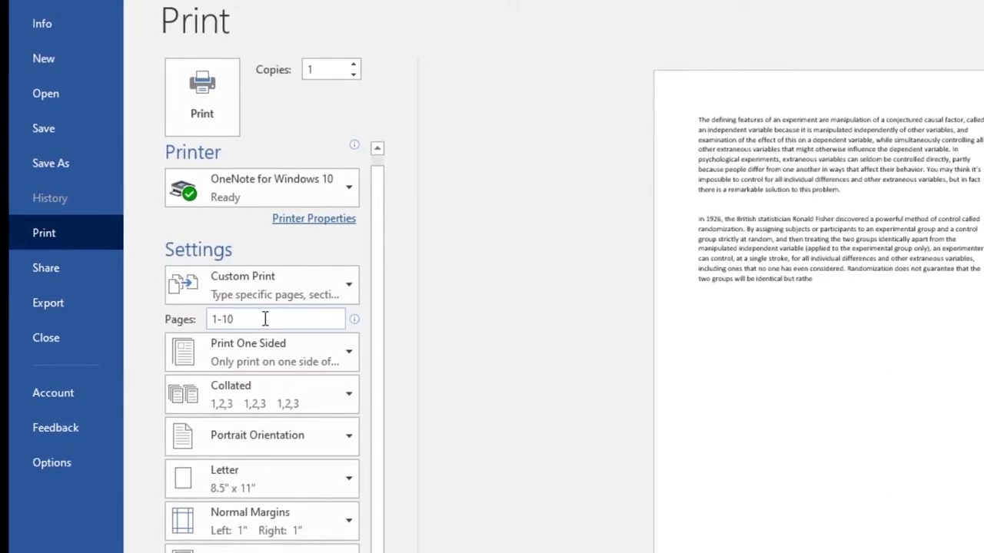
key(BackSpace)
key(BackSpace)
key(BackSpace)
key(BackSpace)
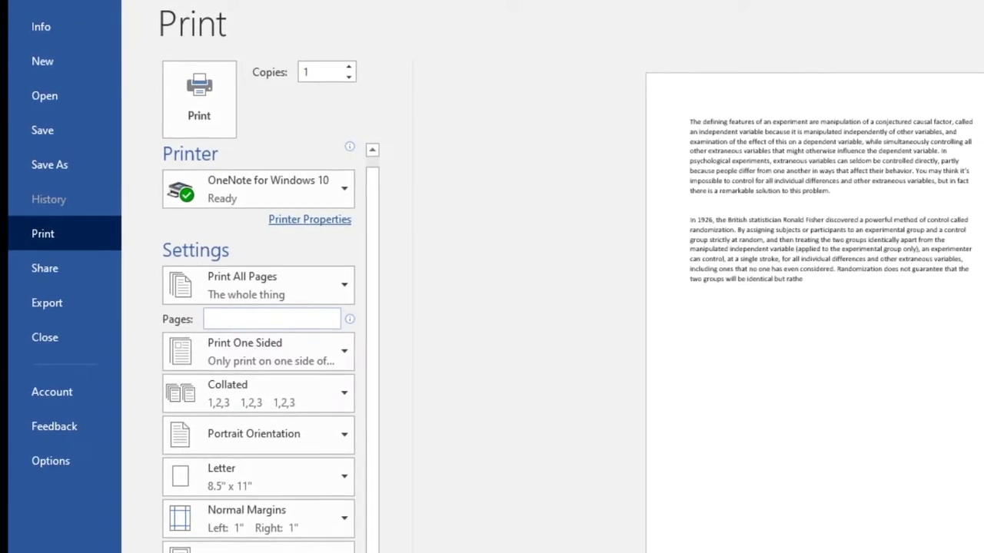
text(7)
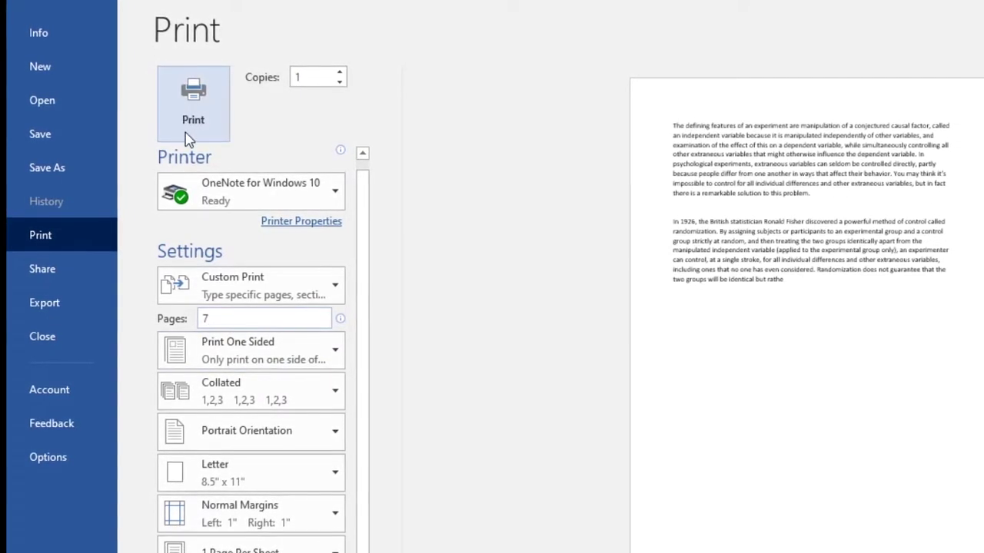
key(BackSpace)
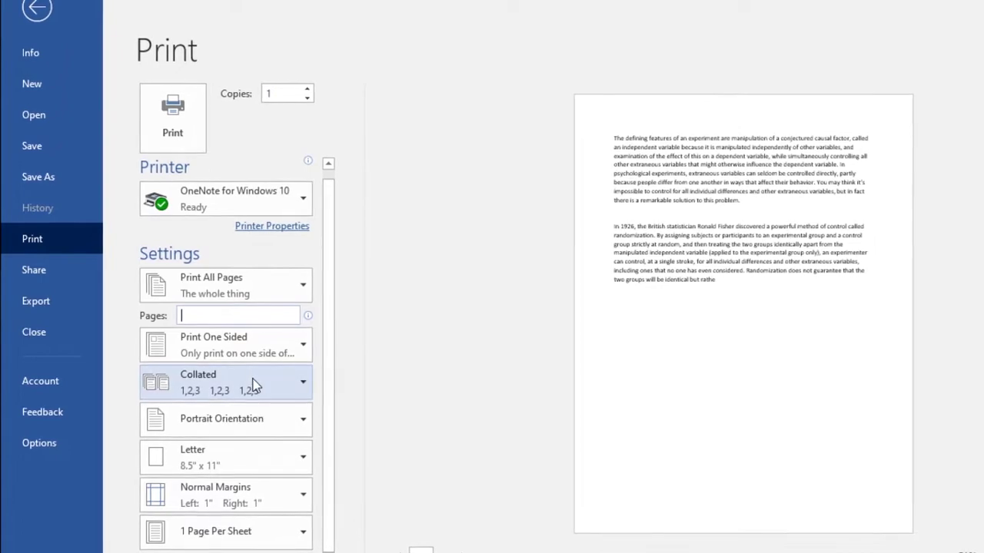
Step: Switch the print orientation to landscape, then set it back to portrait
click(278, 416)
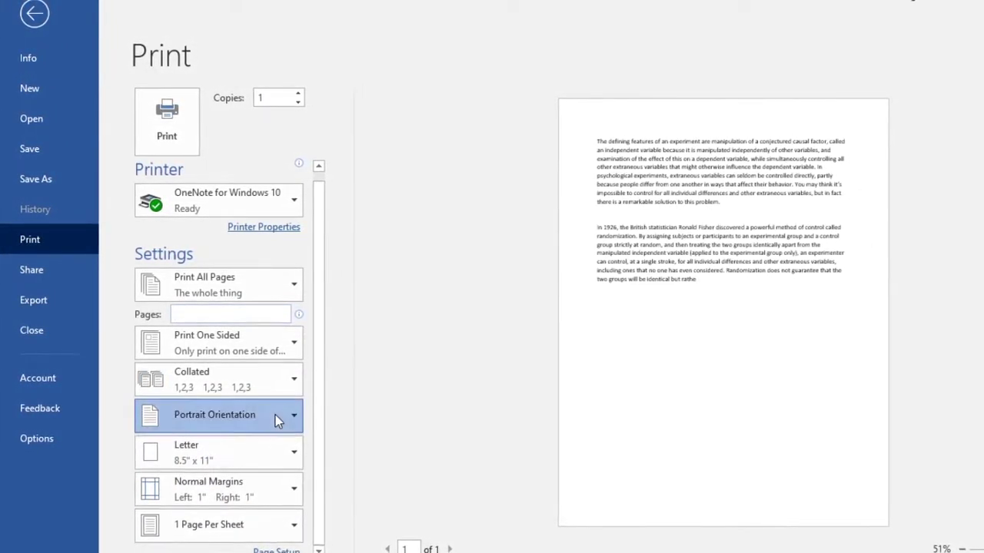
click(219, 497)
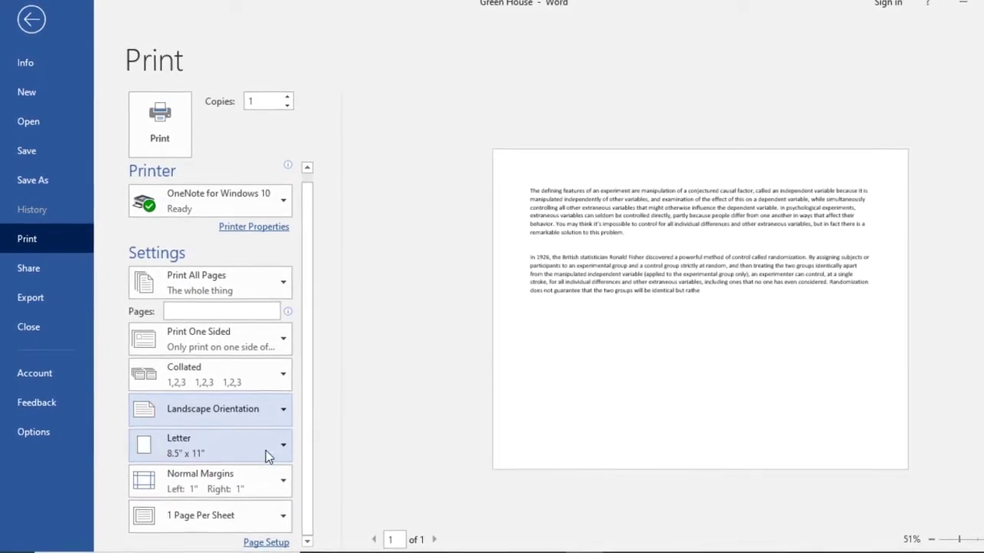
click(277, 412)
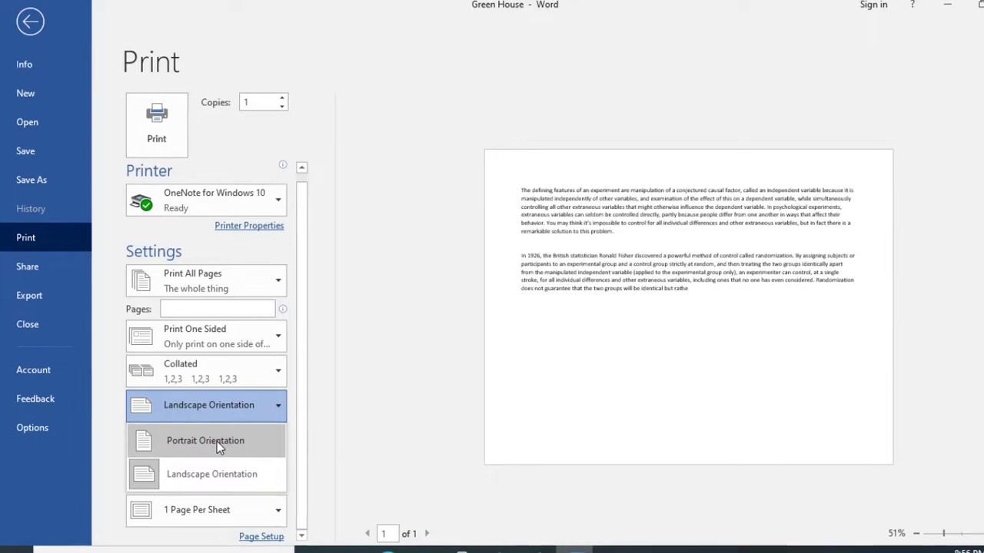
click(218, 443)
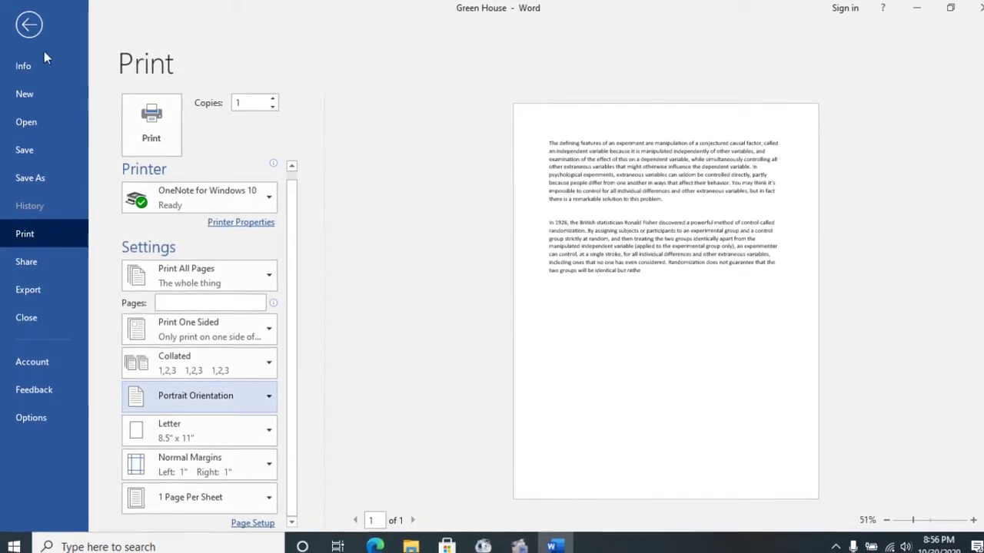
Step: Leave the print settings and close the Green House document, saving its changes
click(28, 23)
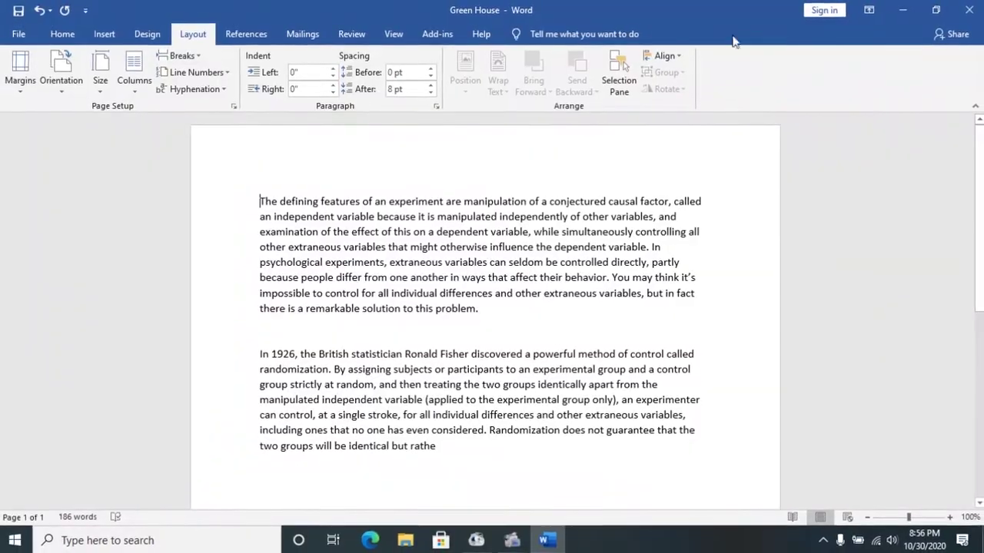
key(alt+F4)
click(435, 300)
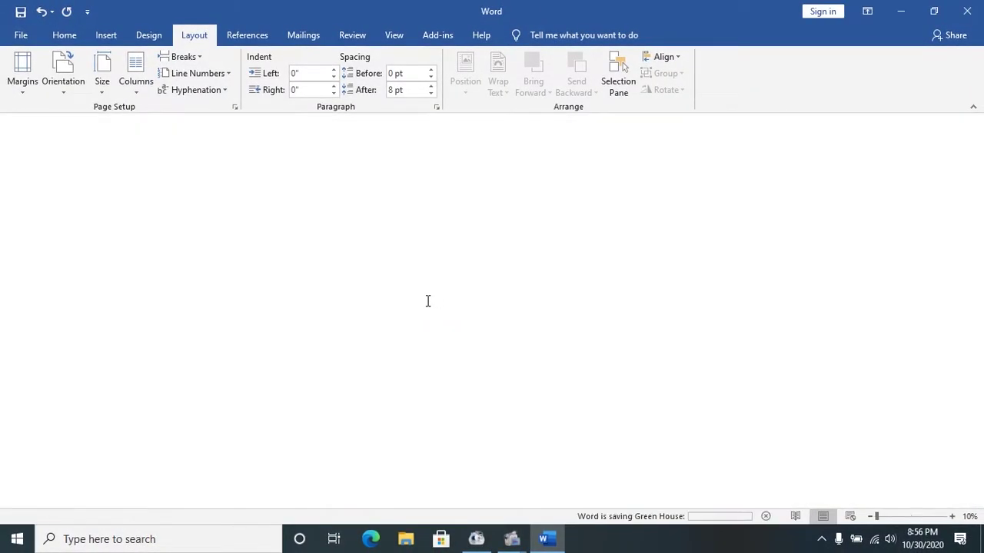